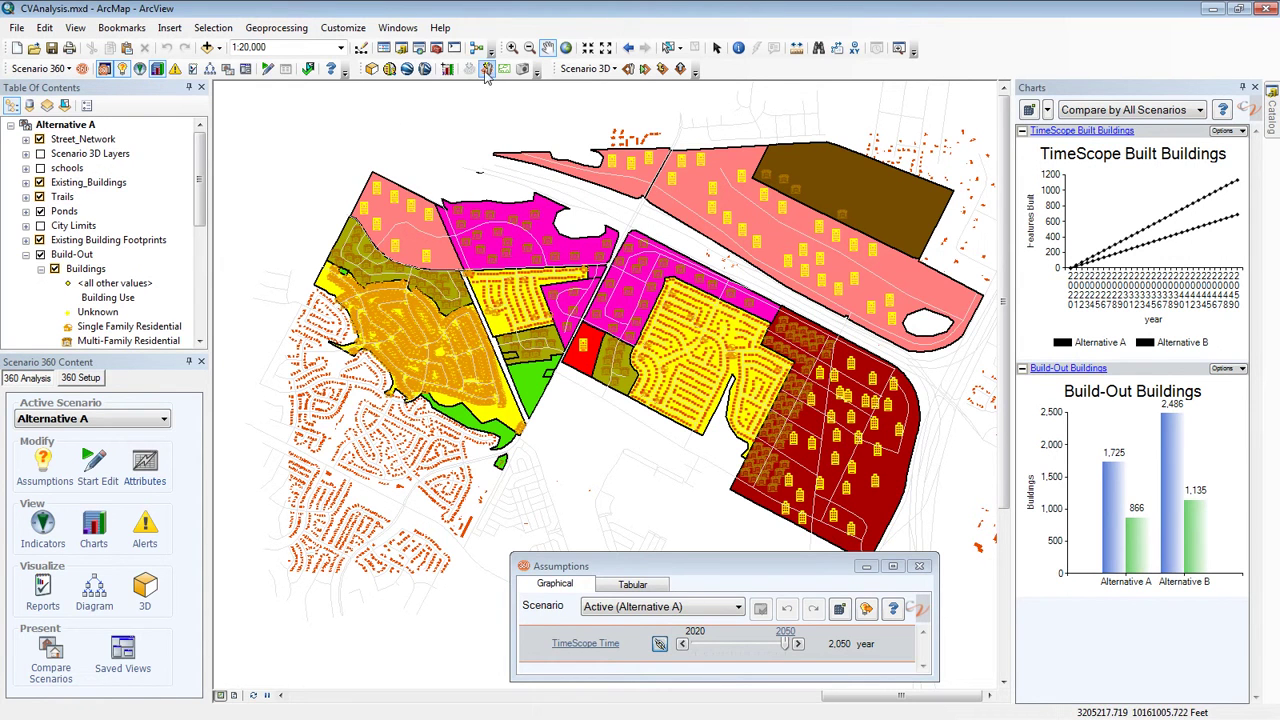
Open the Google Earth export settings and show the scenarios selected for export.
{"action": "left_click", "coordinate": [73, 72]}
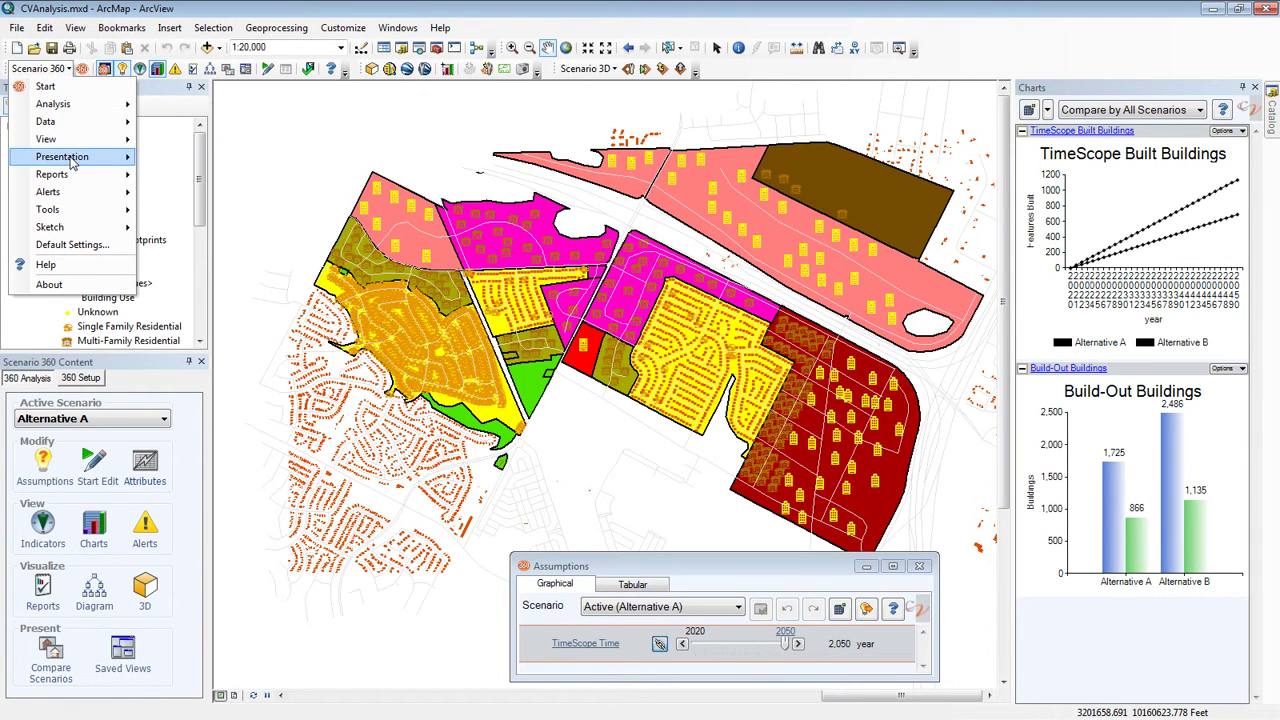
{"action": "mouse_move", "coordinate": [75, 160]}
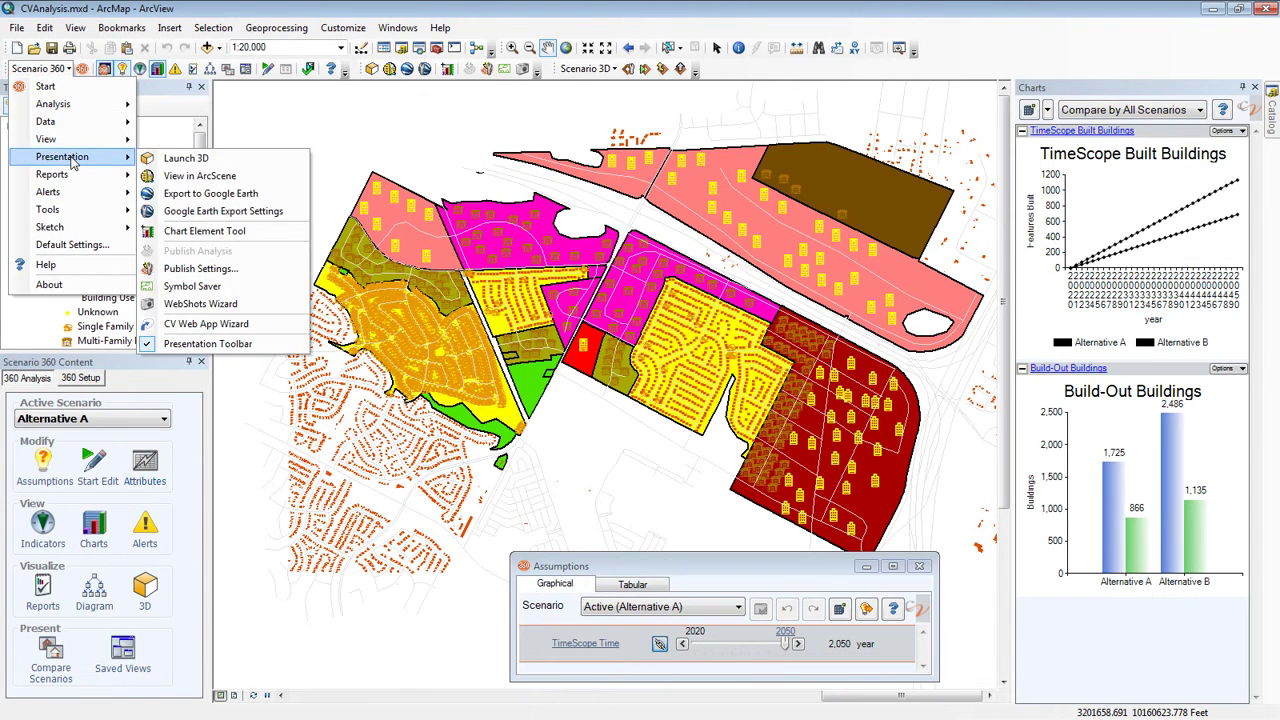
{"action": "left_click", "coordinate": [210, 212]}
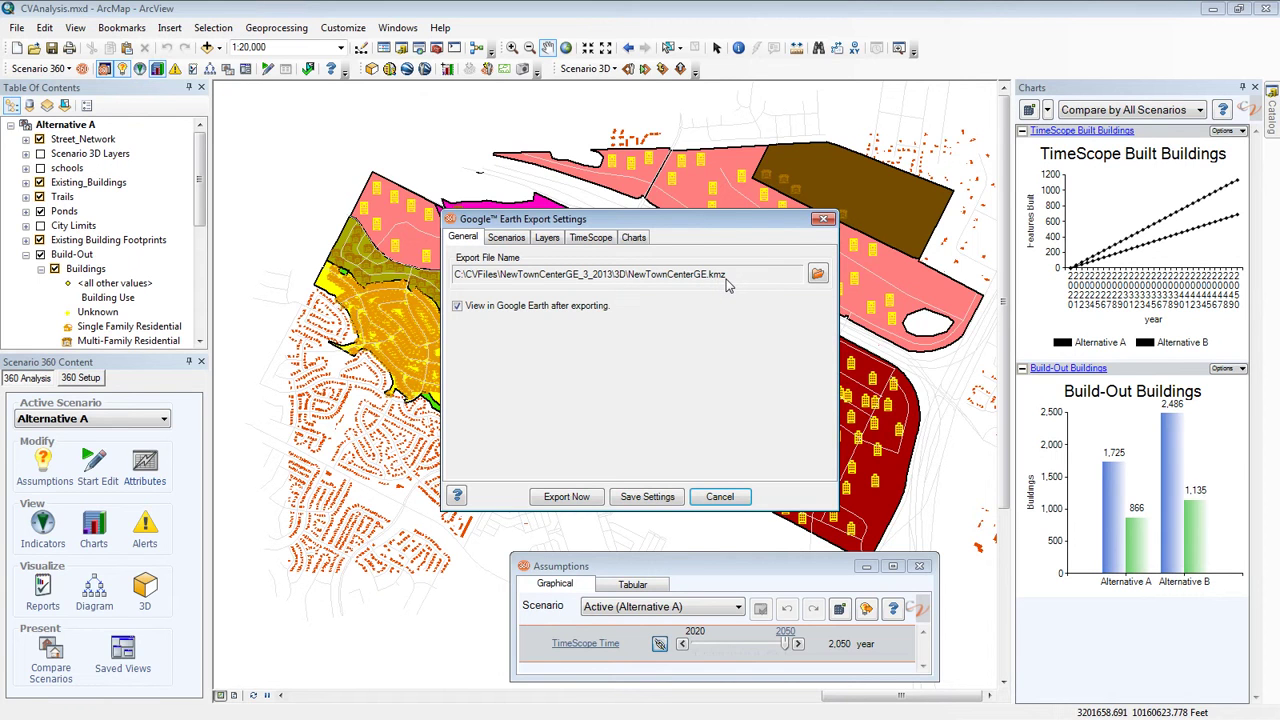
{"action": "left_click", "coordinate": [503, 243]}
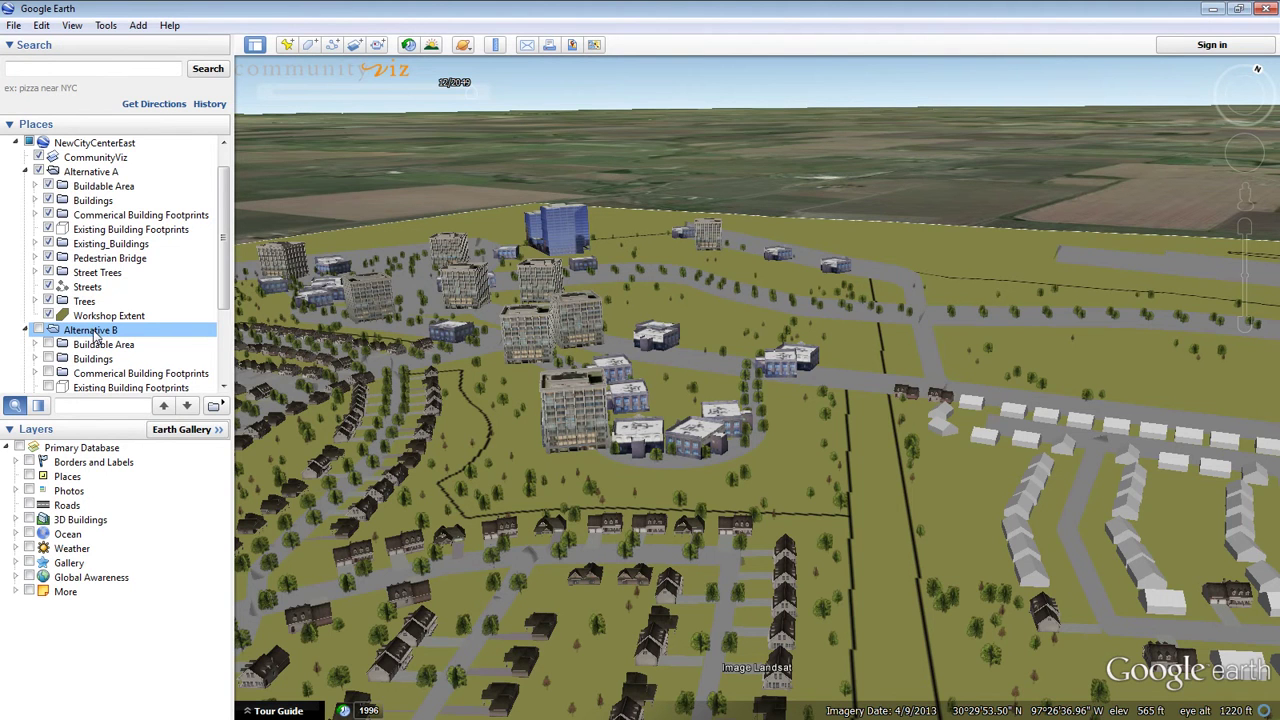
In Google Earth, hide the Alternative A scenario and toggle the Alternative B scenario on and off.
{"action": "left_click", "coordinate": [39, 172]}
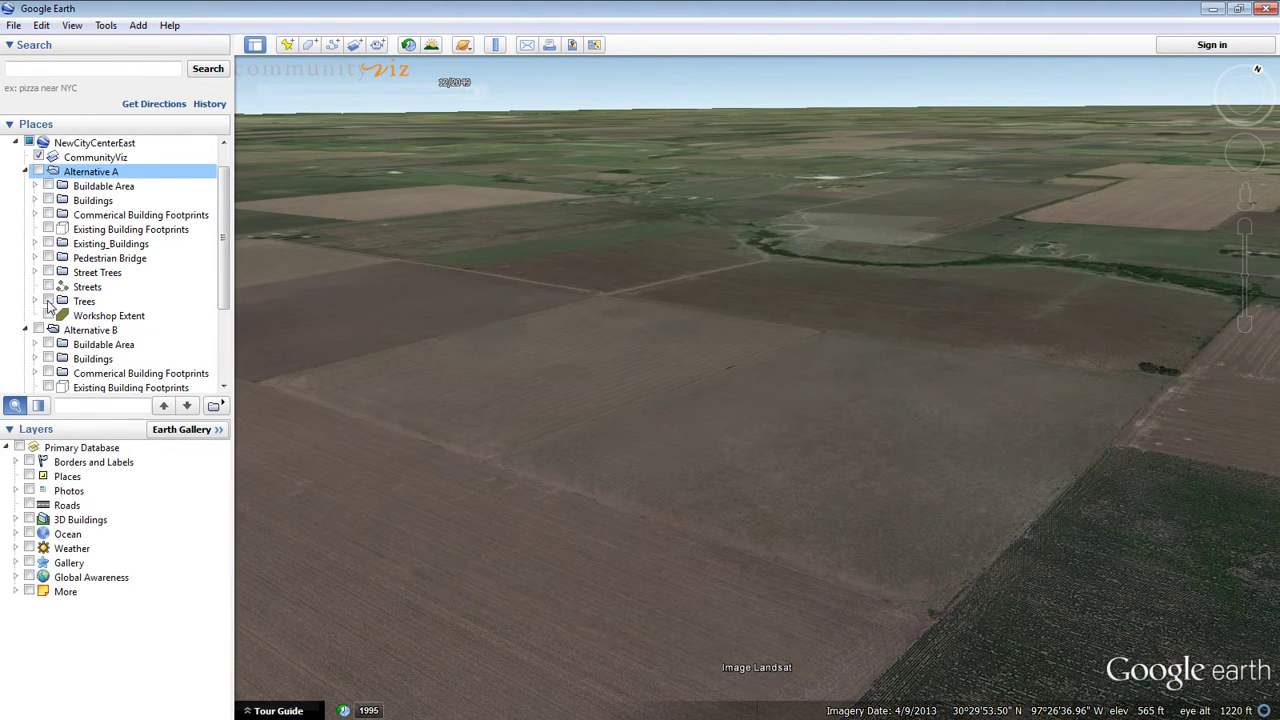
{"action": "left_click", "coordinate": [39, 330]}
{"action": "left_click", "coordinate": [39, 330]}
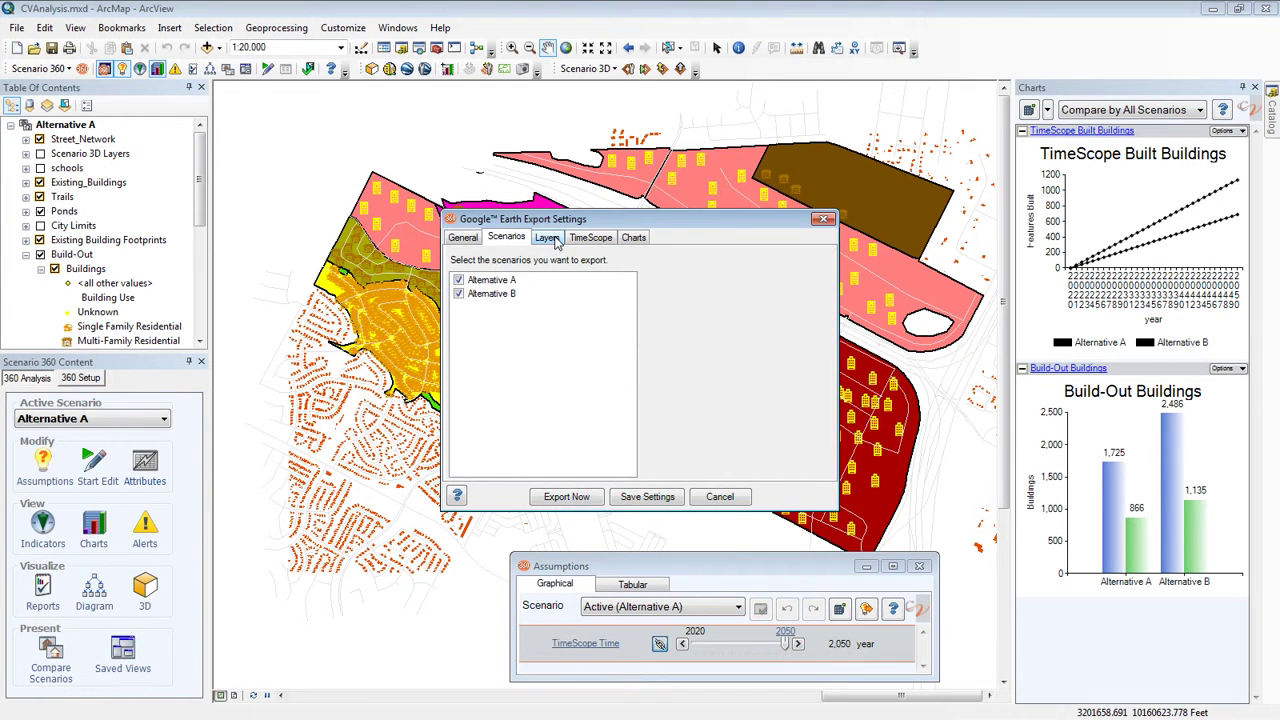
Back in ArcMap's export settings, examine the export type options available for the Buildable Area layer.
{"action": "left_click", "coordinate": [554, 239]}
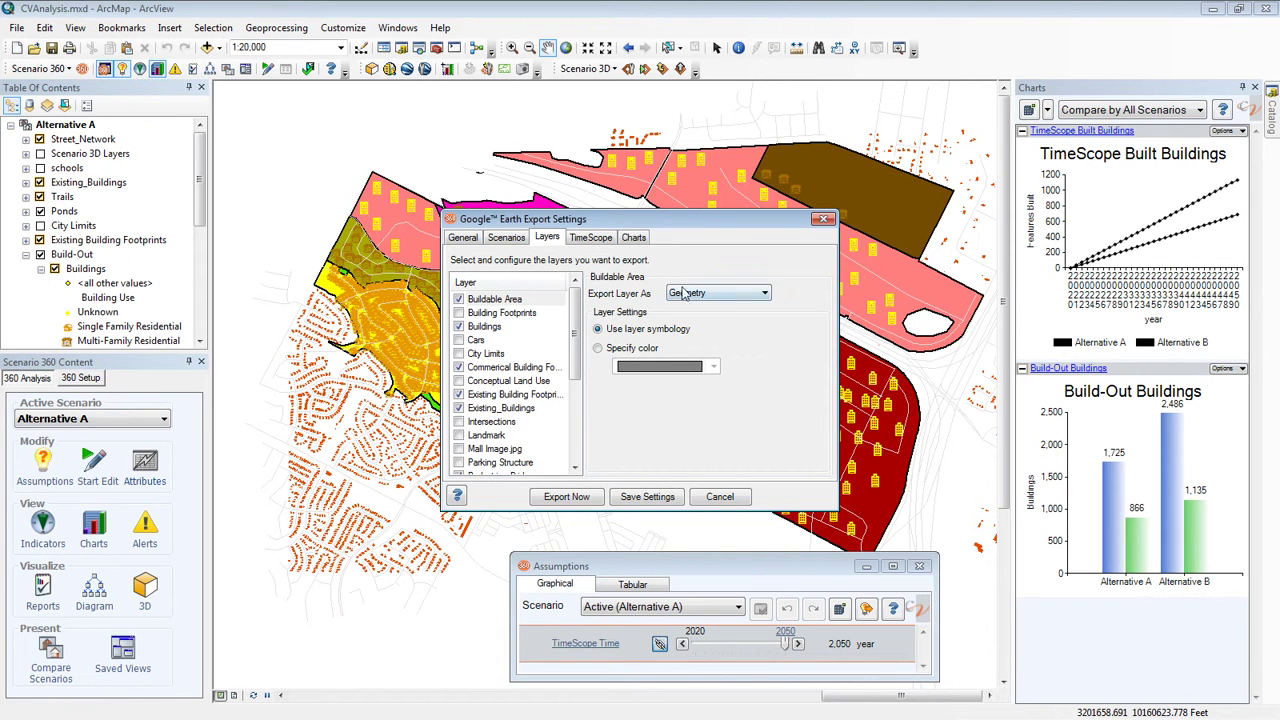
{"action": "left_click", "coordinate": [515, 301]}
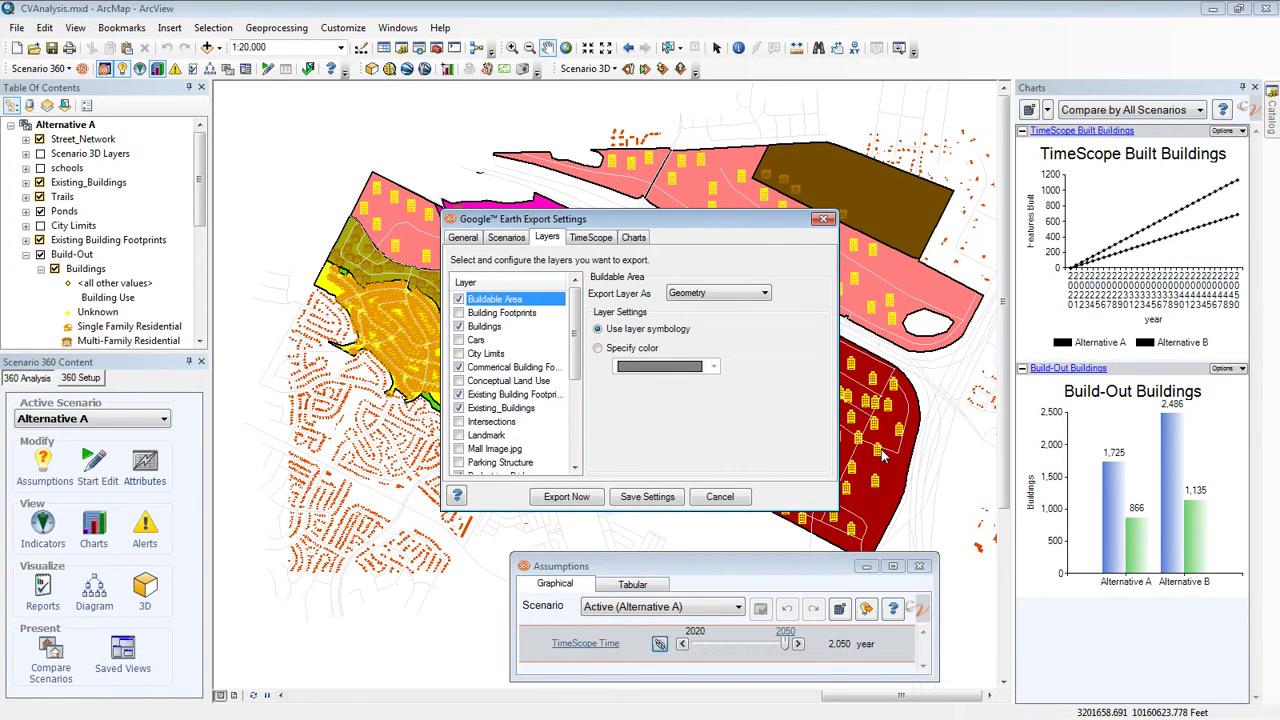
{"action": "left_click", "coordinate": [765, 294]}
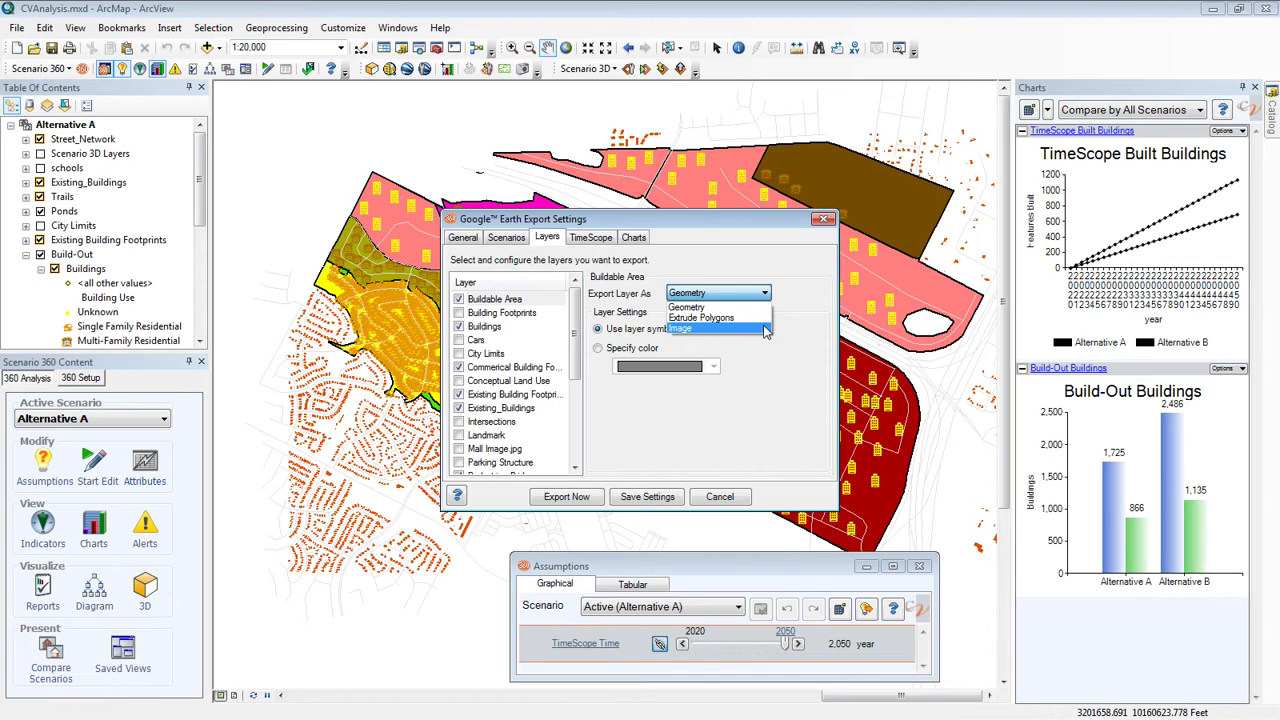
{"action": "left_click", "coordinate": [825, 325]}
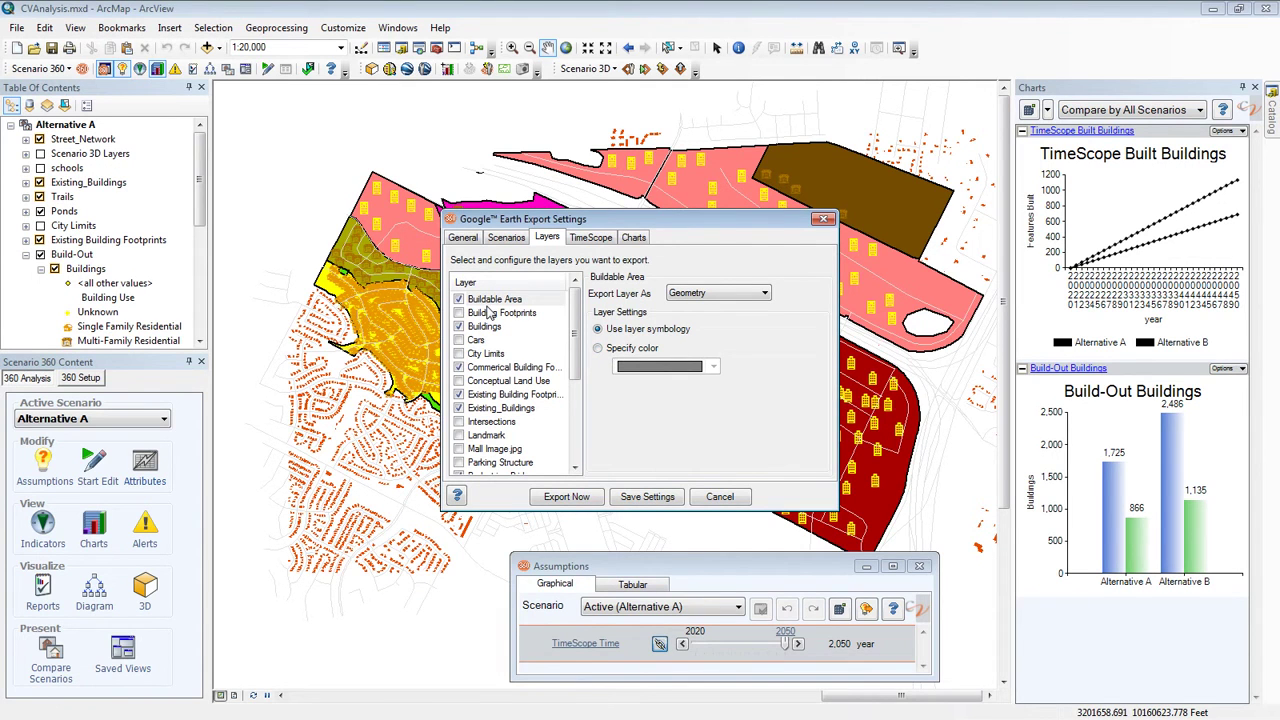
Set the Buildings layer to export as 3D Models in the Google Earth export settings.
{"action": "left_click", "coordinate": [460, 323]}
{"action": "left_click", "coordinate": [484, 329]}
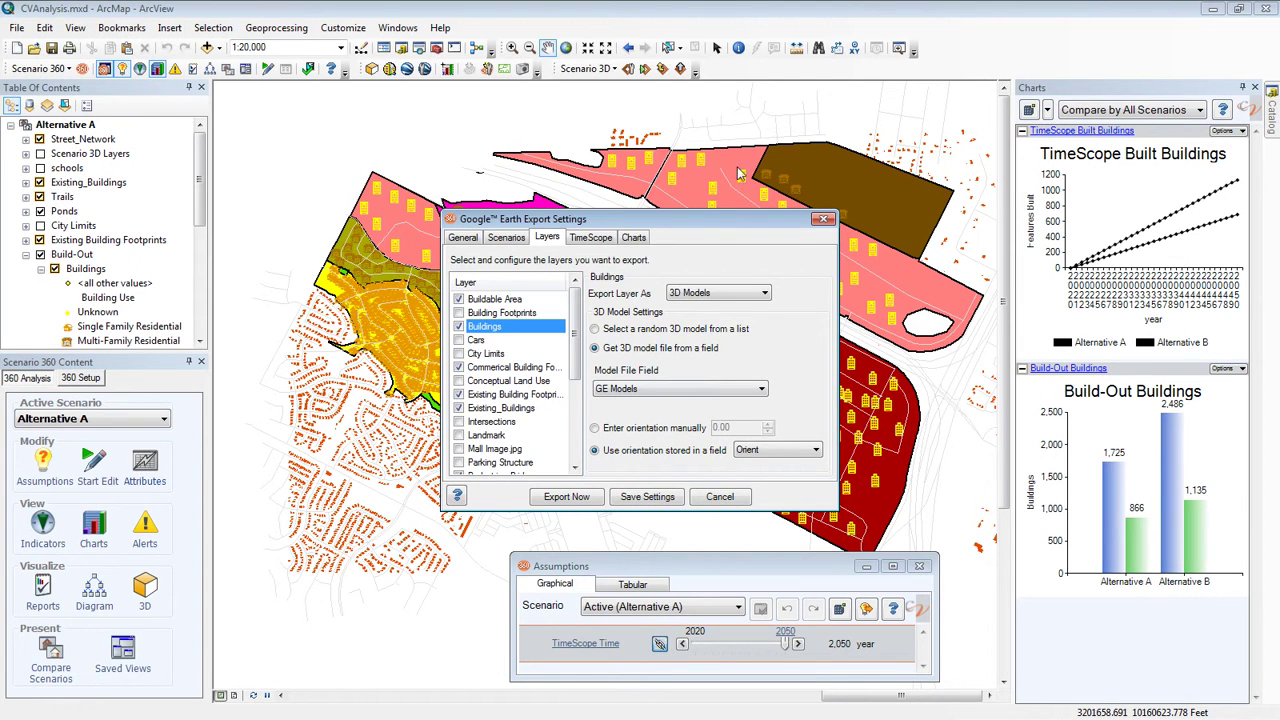
{"action": "left_click", "coordinate": [765, 294]}
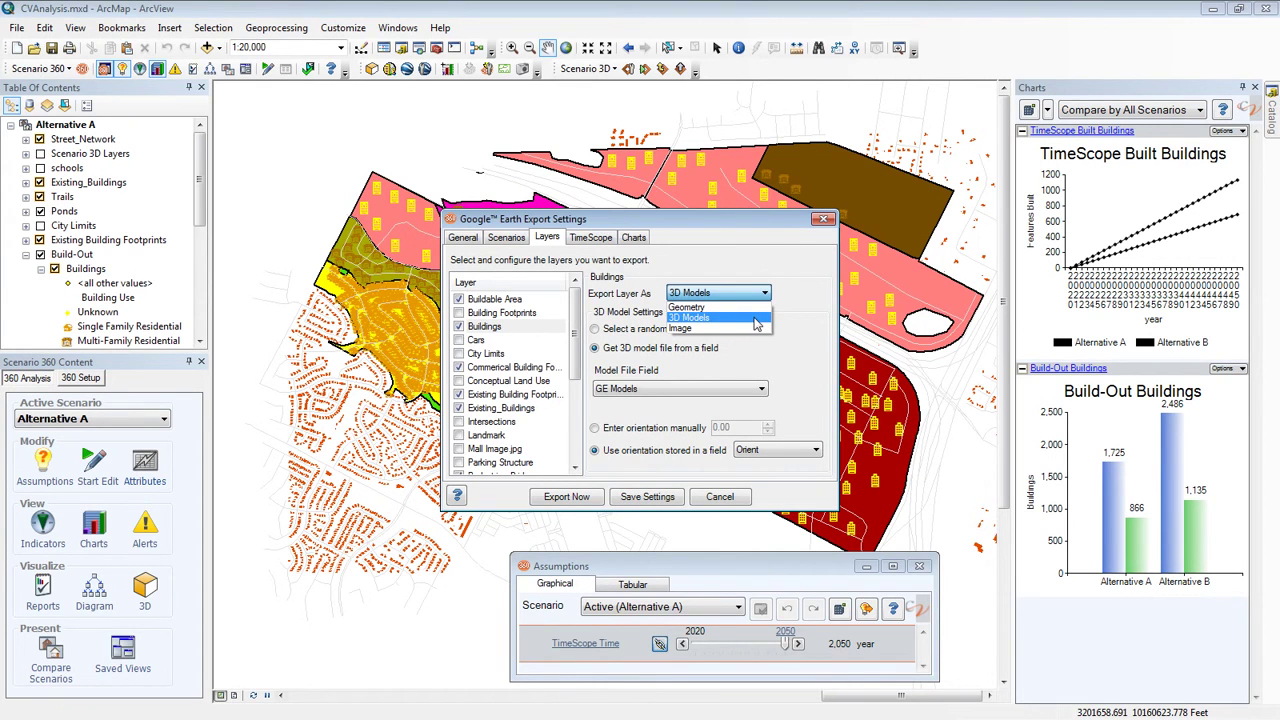
{"action": "left_click", "coordinate": [757, 318]}
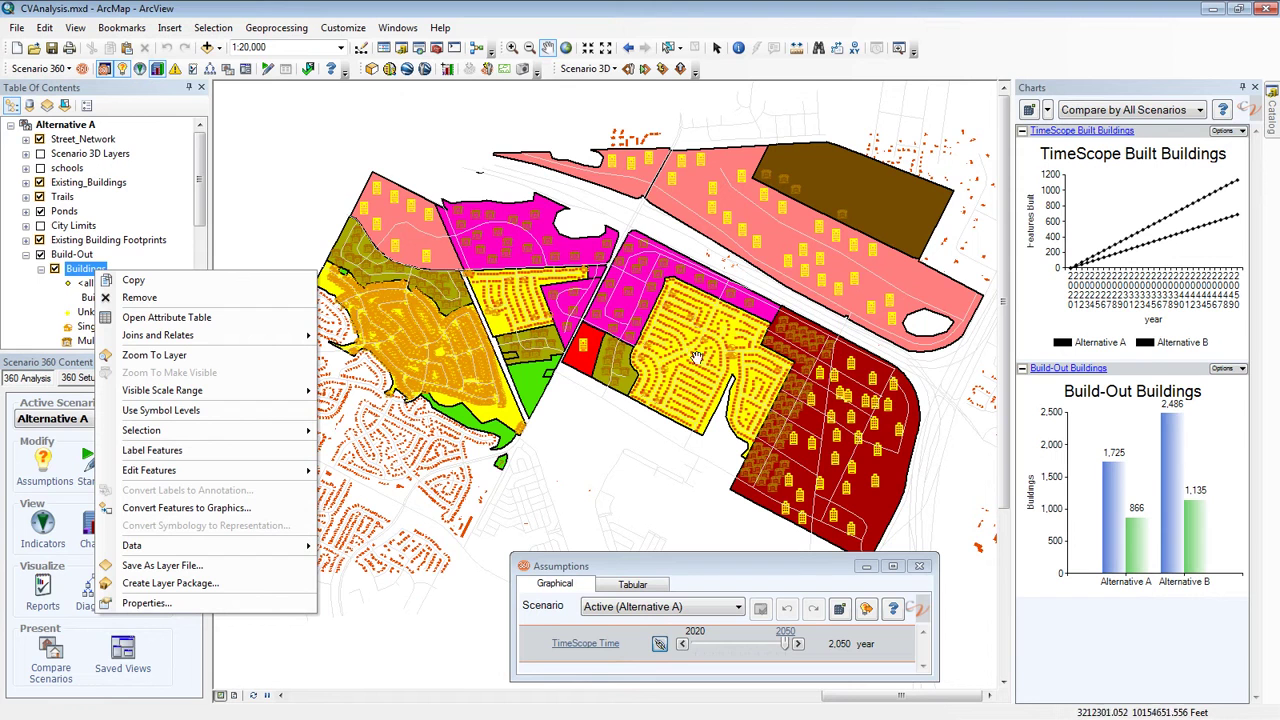
Open the Buildings layer's attribute table, close the Assumptions window, and examine the GE Models field.
{"action": "left_click", "coordinate": [163, 320]}
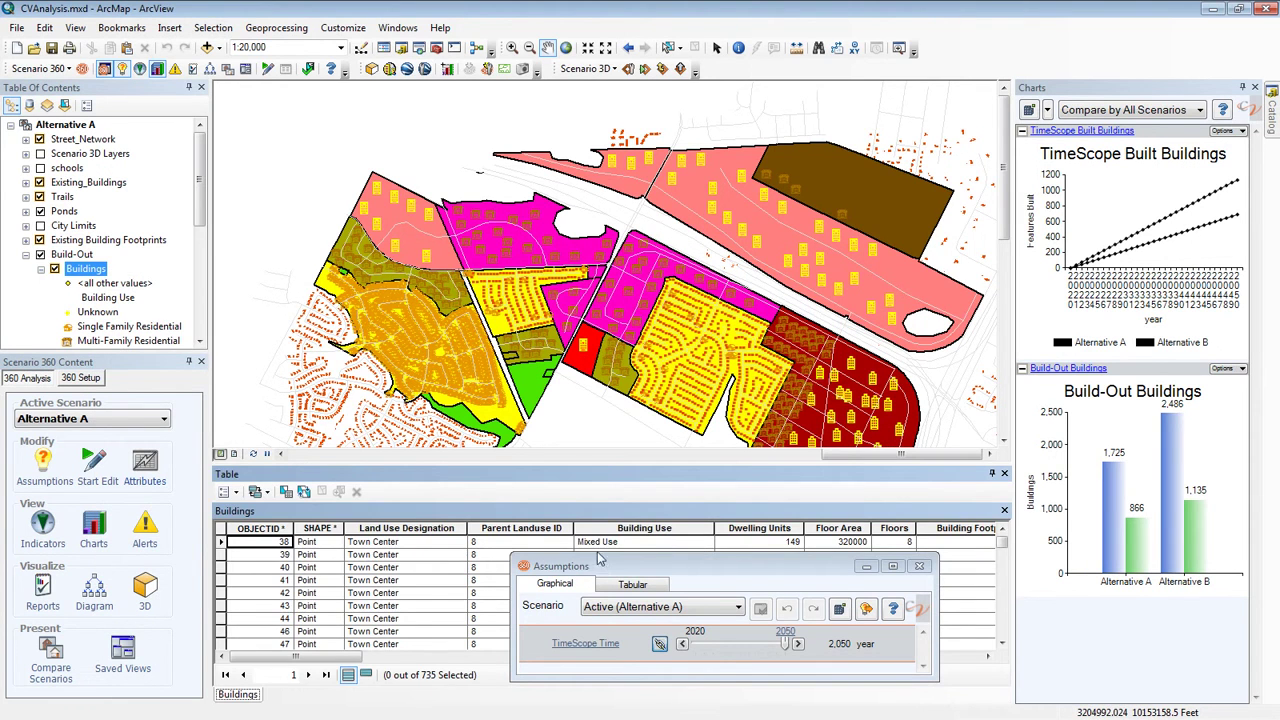
{"action": "left_click", "coordinate": [919, 567]}
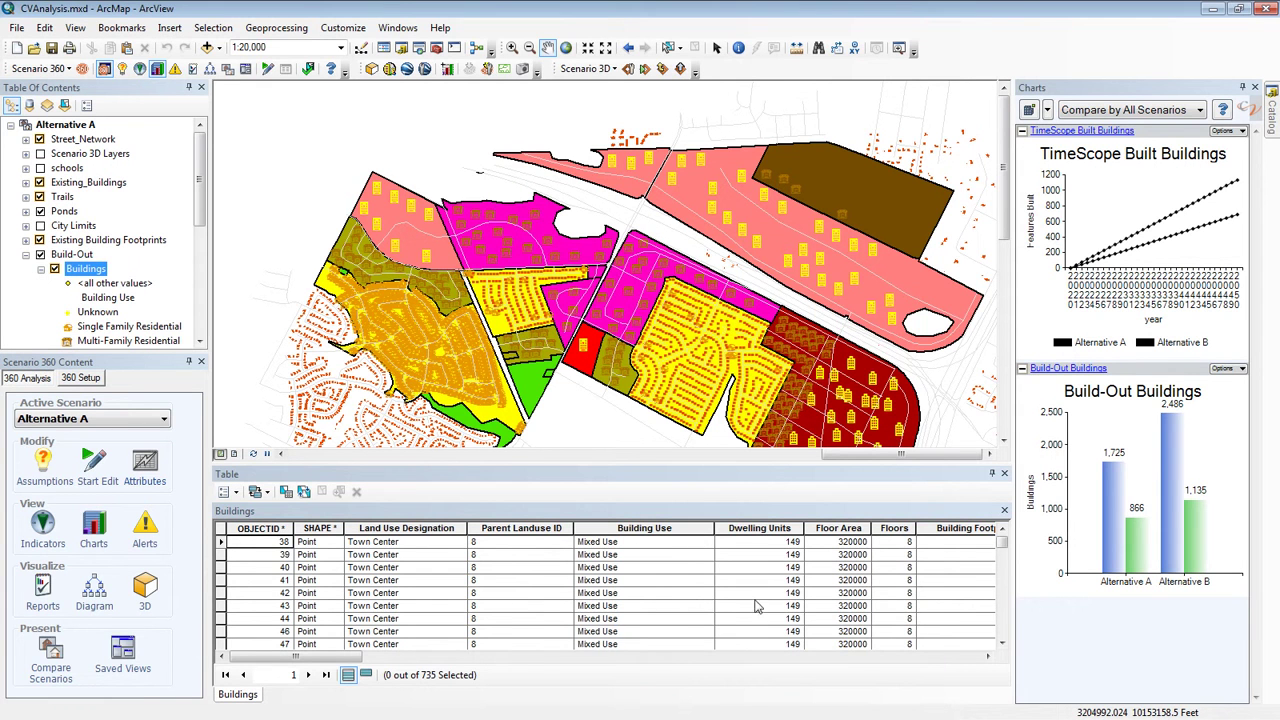
{"action": "left_click_drag", "start_coordinate": [345, 657], "coordinate": [955, 718]}
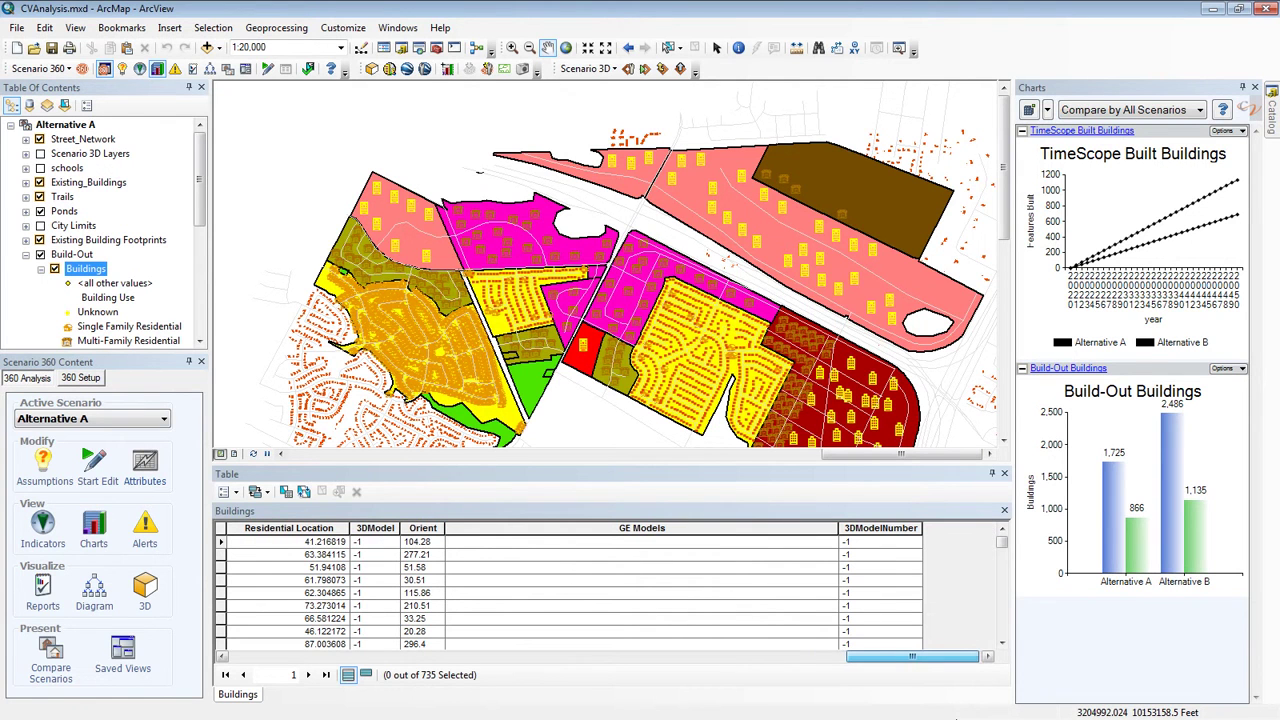
{"action": "left_click_drag", "start_coordinate": [1001, 542], "coordinate": [1001, 557]}
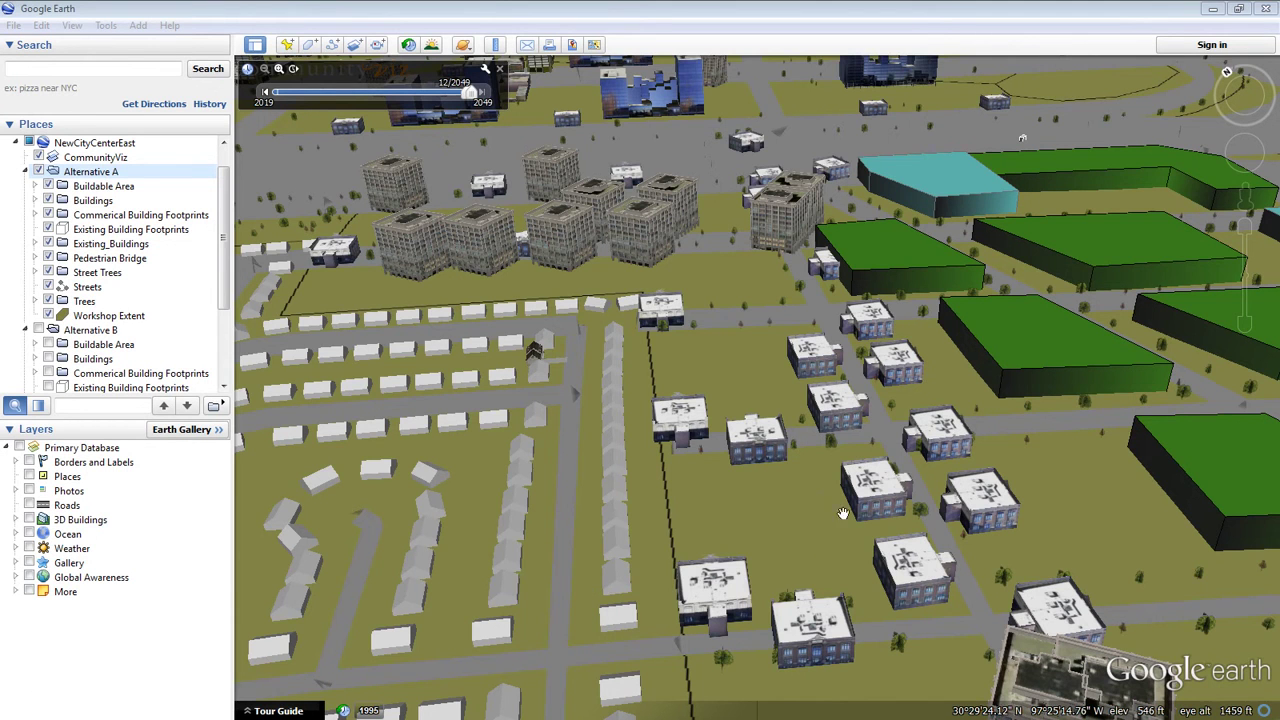
Switch to Google Earth and examine Alternative A's 3D building models from closer and lower viewpoints.
{"action": "left_click_drag", "start_coordinate": [882, 505], "coordinate": [848, 530]}
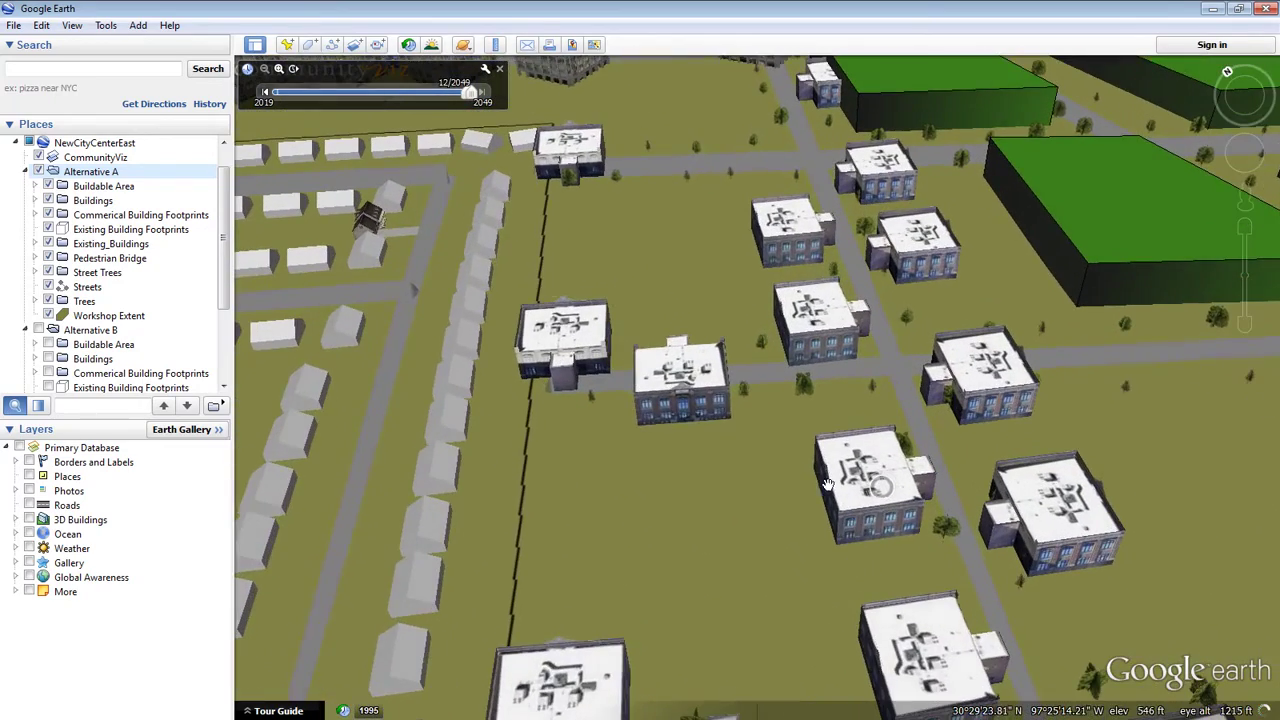
{"action": "left_click_drag", "start_coordinate": [700, 423], "coordinate": [708, 440]}
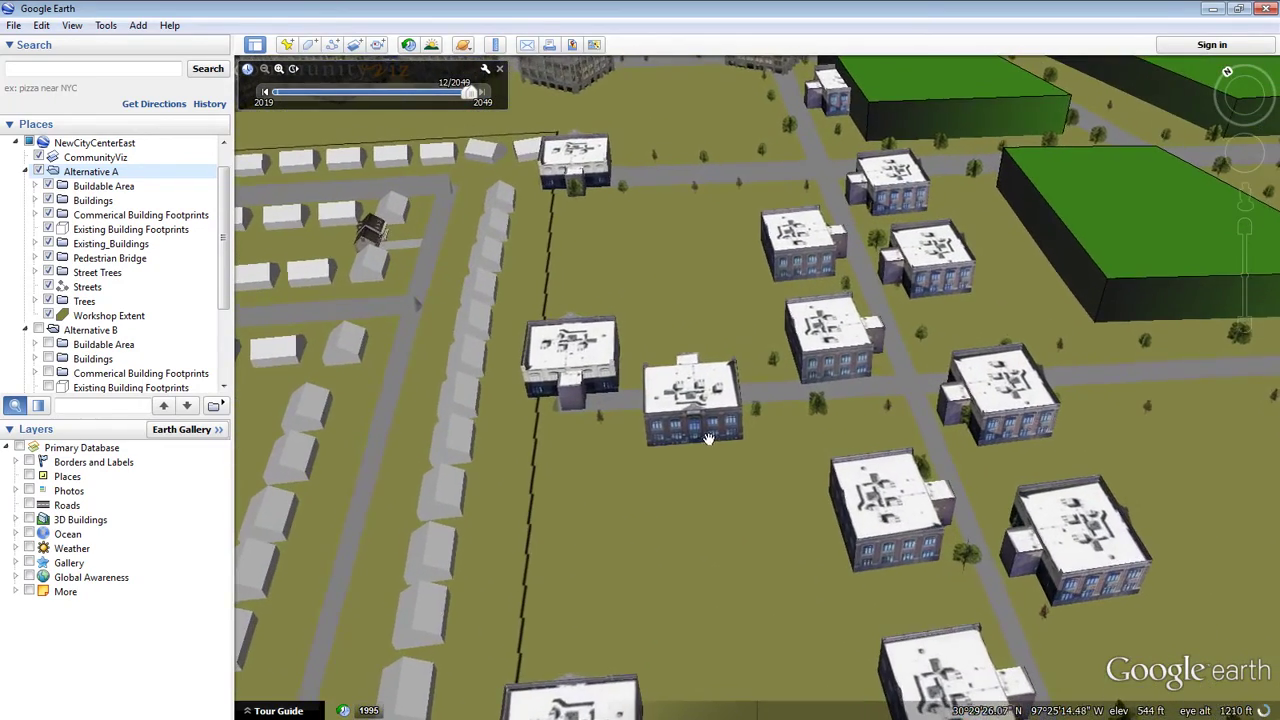
{"action": "left_click_drag", "start_coordinate": [379, 417], "coordinate": [468, 516]}
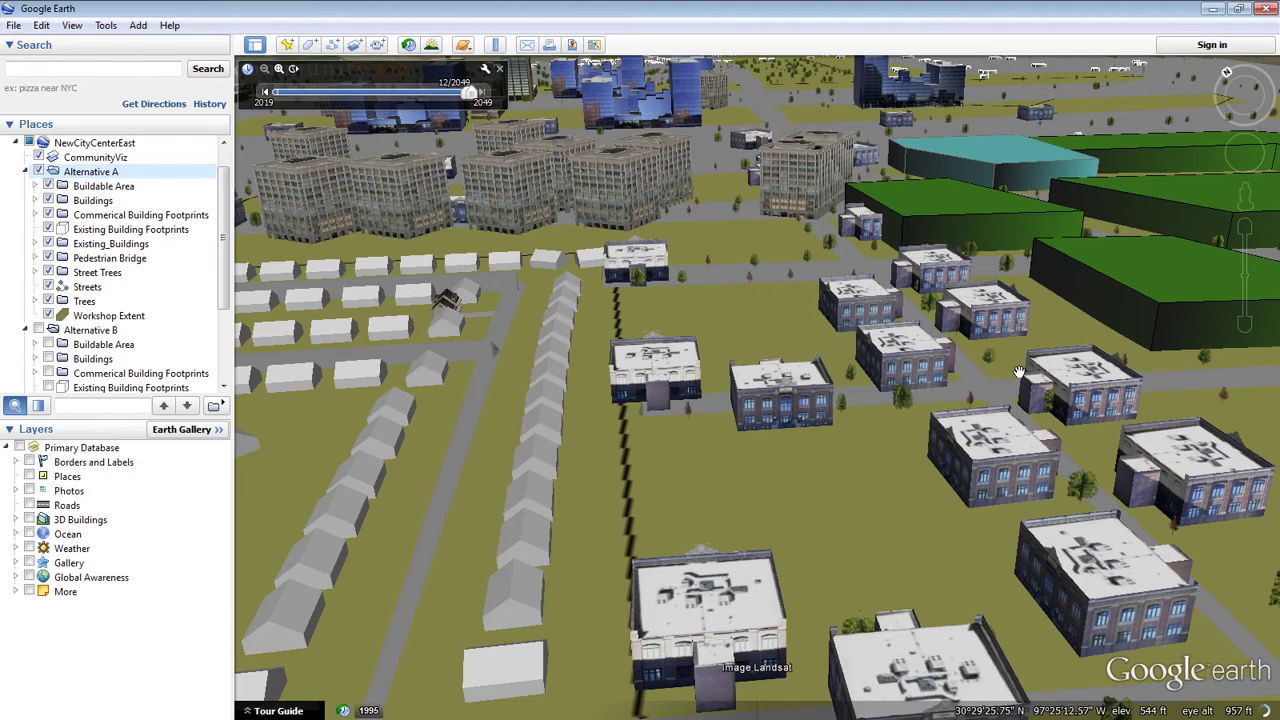
{"action": "left_click_drag", "start_coordinate": [1017, 372], "coordinate": [844, 418]}
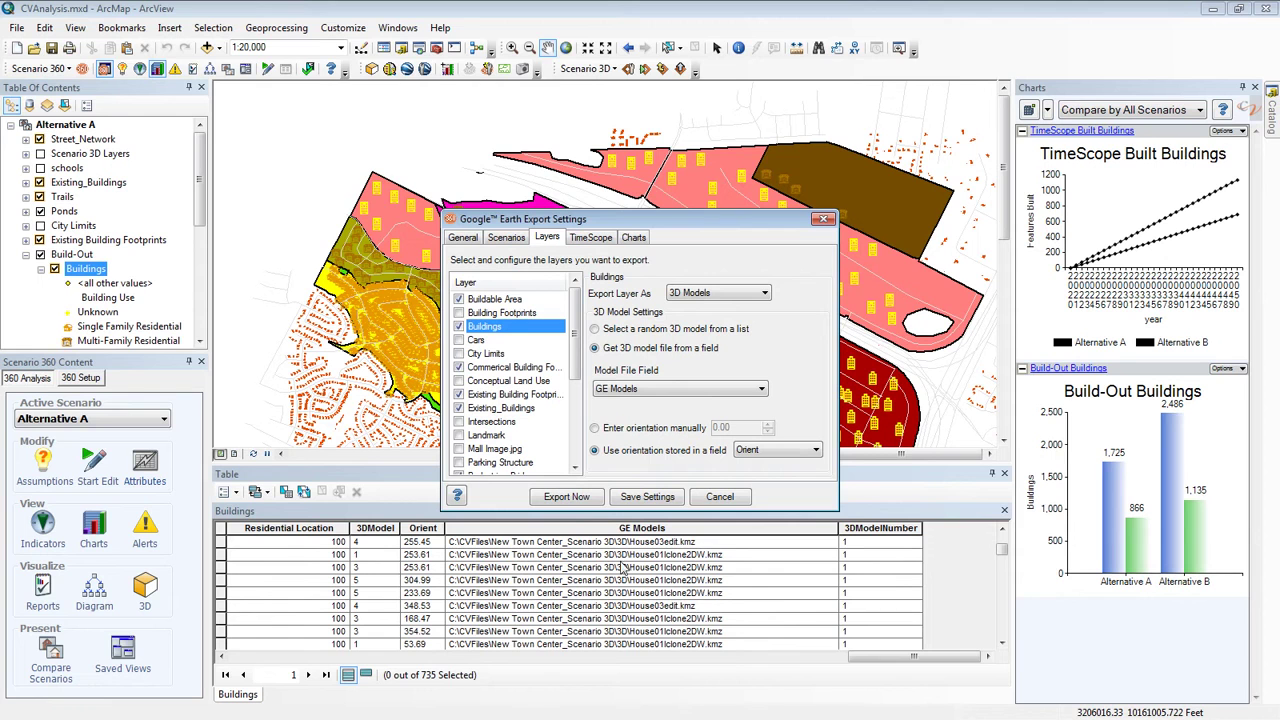
In ArcMap's export settings, review how the Existing_Buildings, Commerical Building Footprints and Streets layers are exported.
{"action": "left_click", "coordinate": [524, 410]}
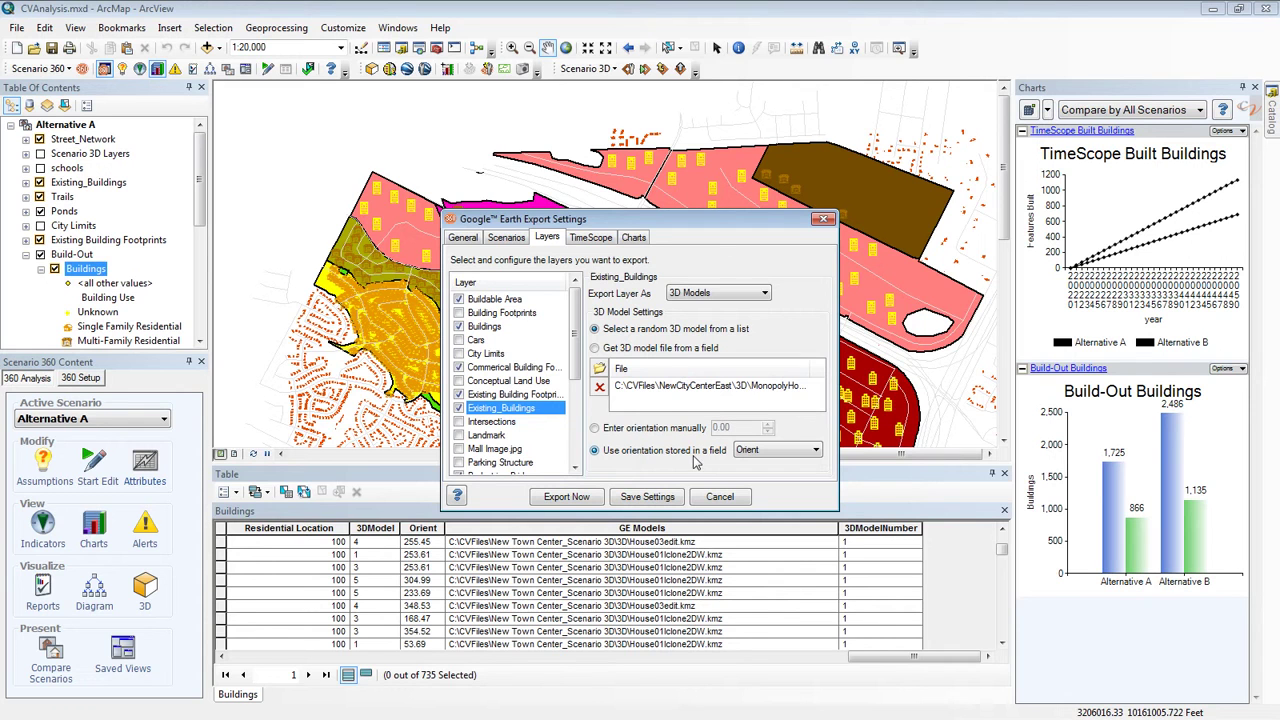
{"action": "left_click", "coordinate": [540, 368]}
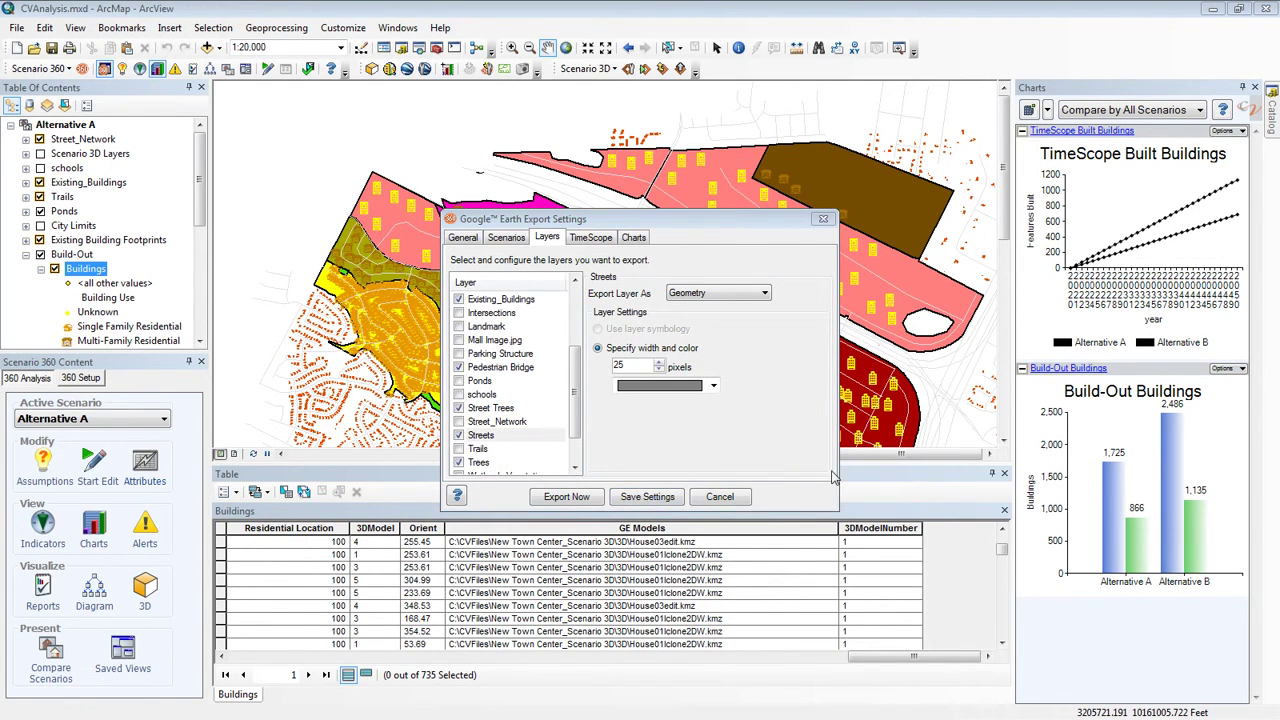
{"action": "left_click", "coordinate": [492, 437]}
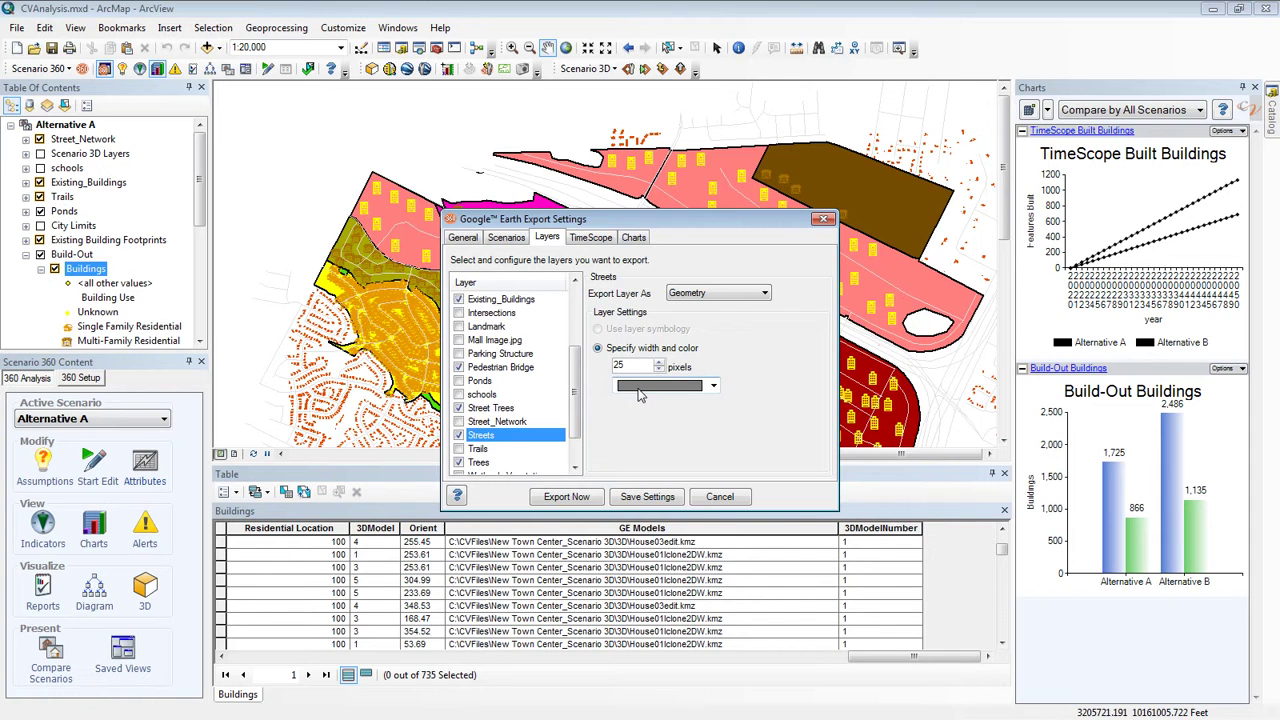
{"action": "left_click", "coordinate": [766, 296]}
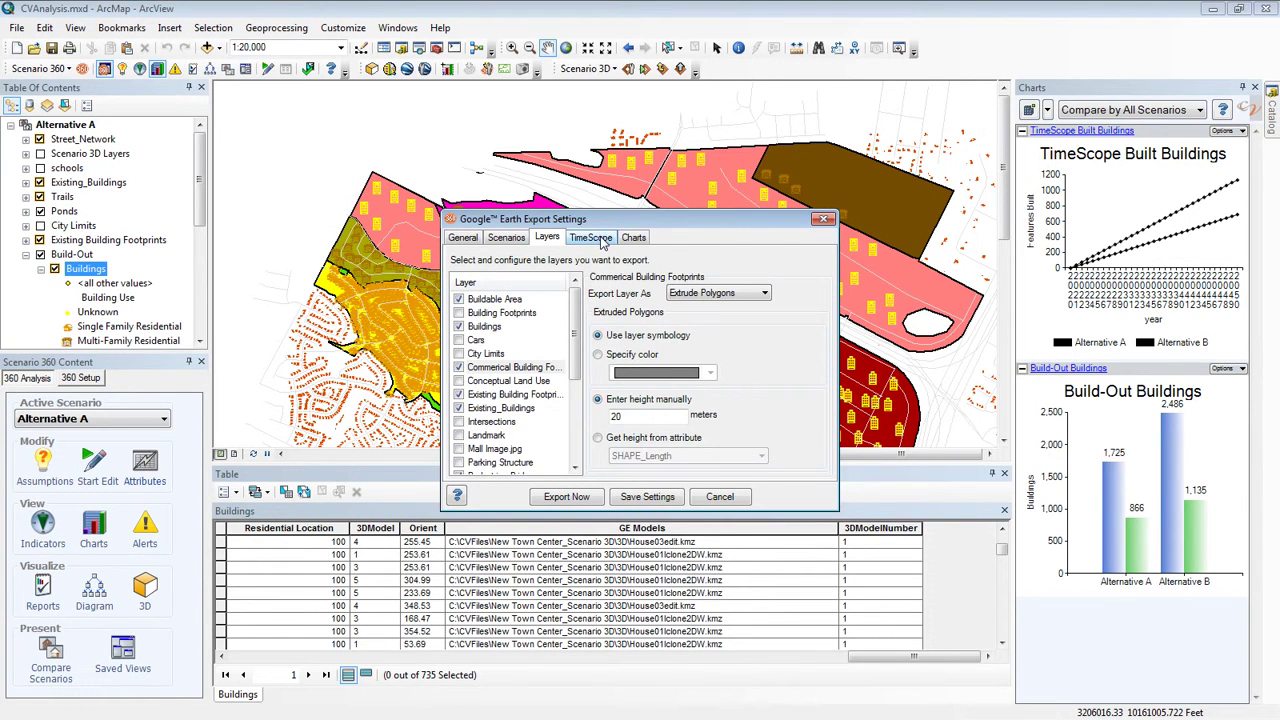
Show the layers selected for TimeScope export, and move the time slider in Google Earth to 8/2049.
{"action": "left_click", "coordinate": [600, 238]}
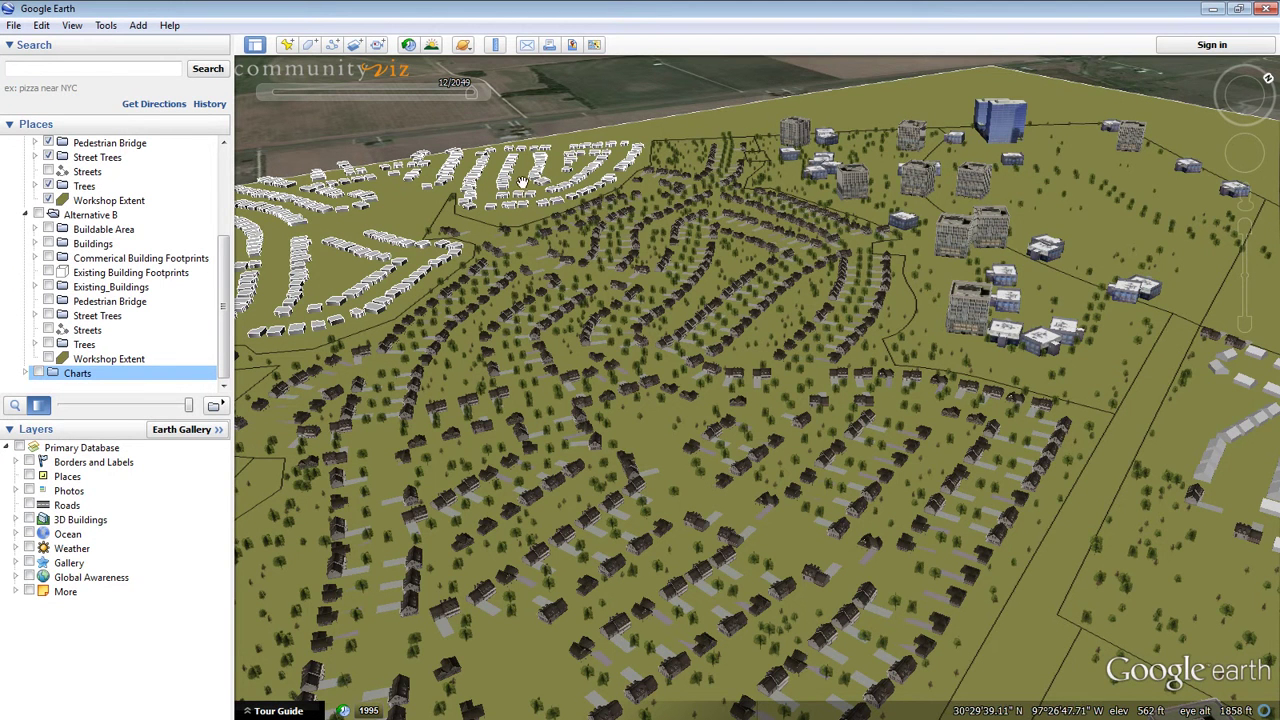
{"action": "mouse_move", "coordinate": [470, 93]}
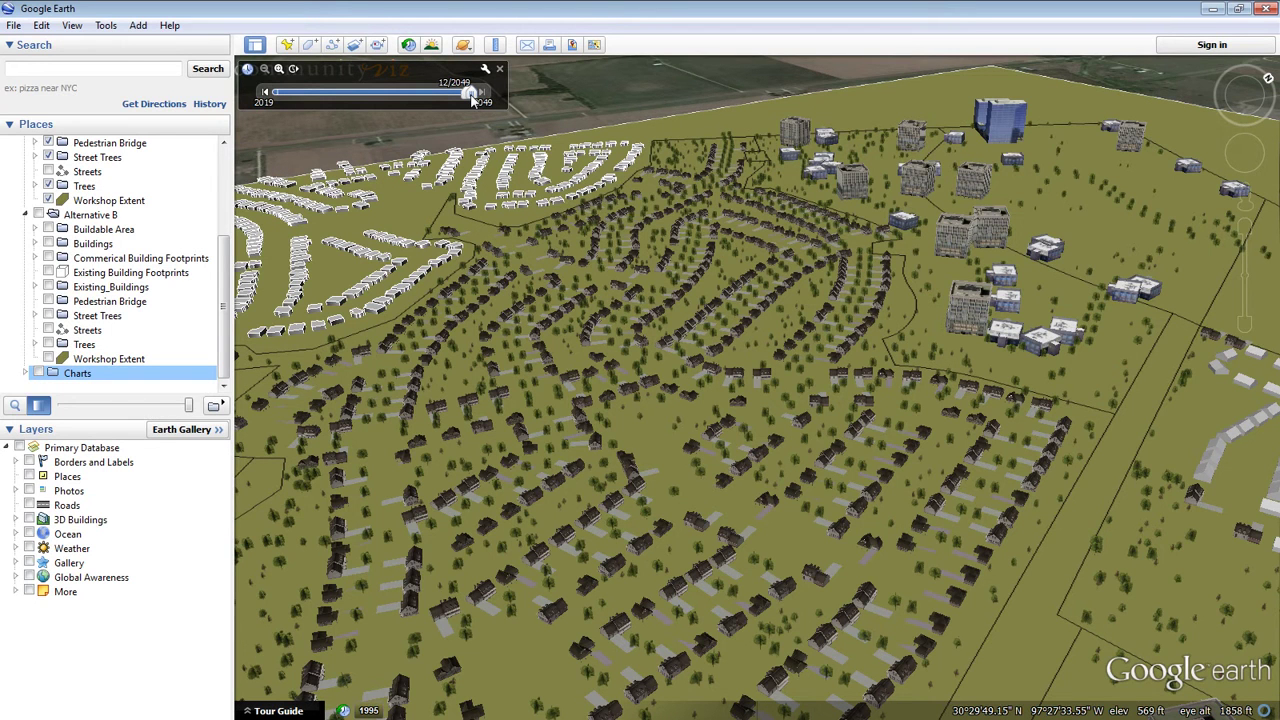
{"action": "mouse_move", "coordinate": [466, 97]}
{"action": "left_mouse_down"}
{"action": "mouse_move", "coordinate": [342, 97]}
{"action": "mouse_move", "coordinate": [468, 103]}
{"action": "left_mouse_up"}
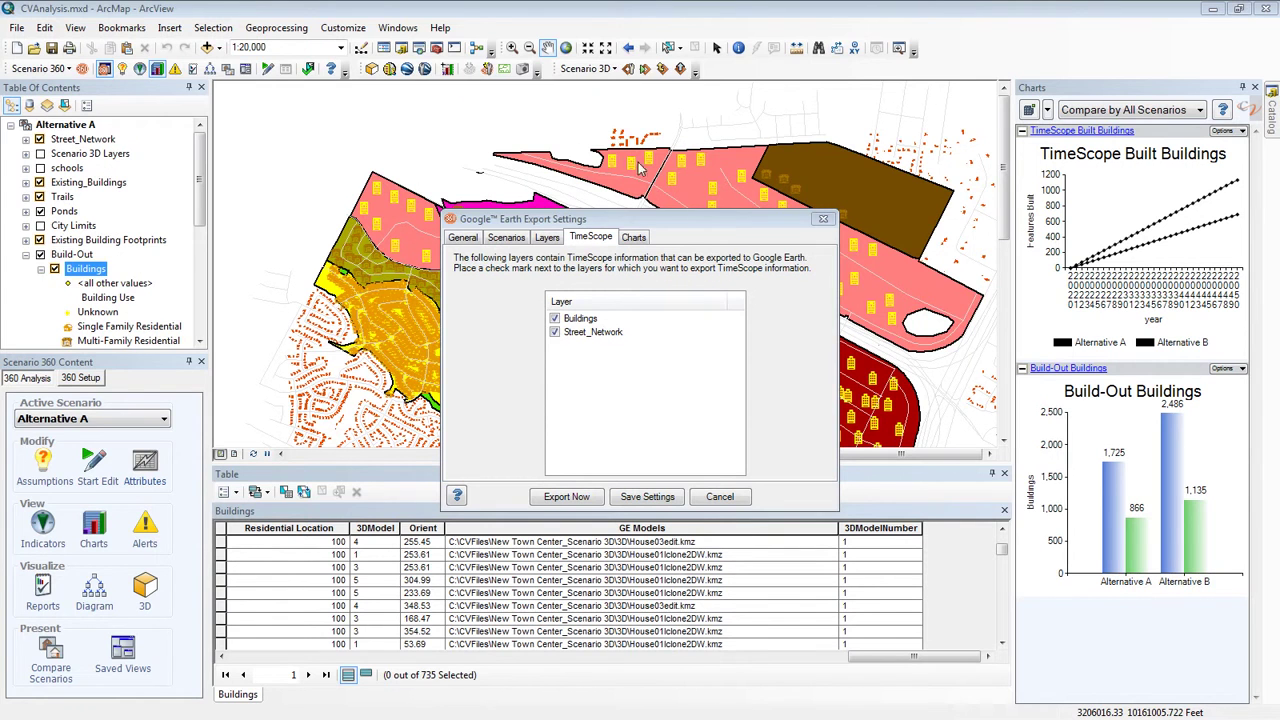
Review the charts selected for export in ArcMap, and display and expand the Charts folder in Google Earth.
{"action": "left_click", "coordinate": [642, 245]}
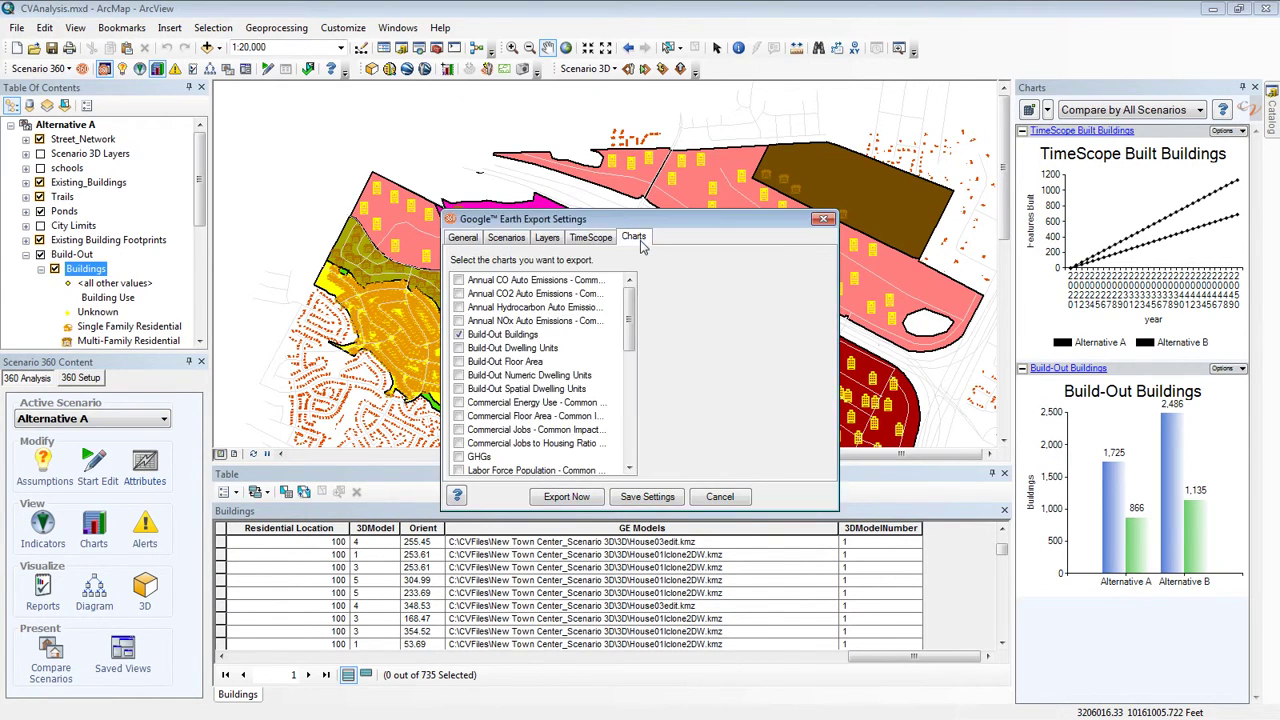
{"action": "mouse_move", "coordinate": [632, 328]}
{"action": "left_mouse_down"}
{"action": "mouse_move", "coordinate": [632, 384]}
{"action": "mouse_move", "coordinate": [631, 318]}
{"action": "left_mouse_up"}
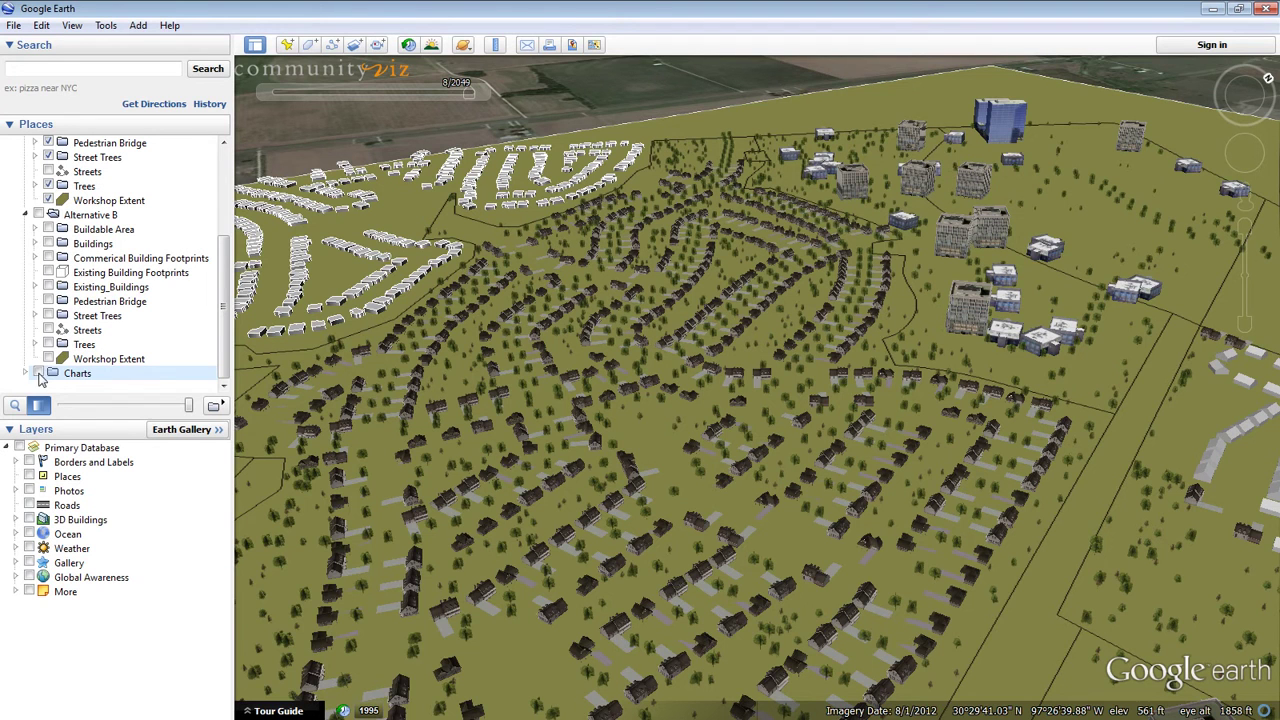
{"action": "left_click", "coordinate": [38, 373]}
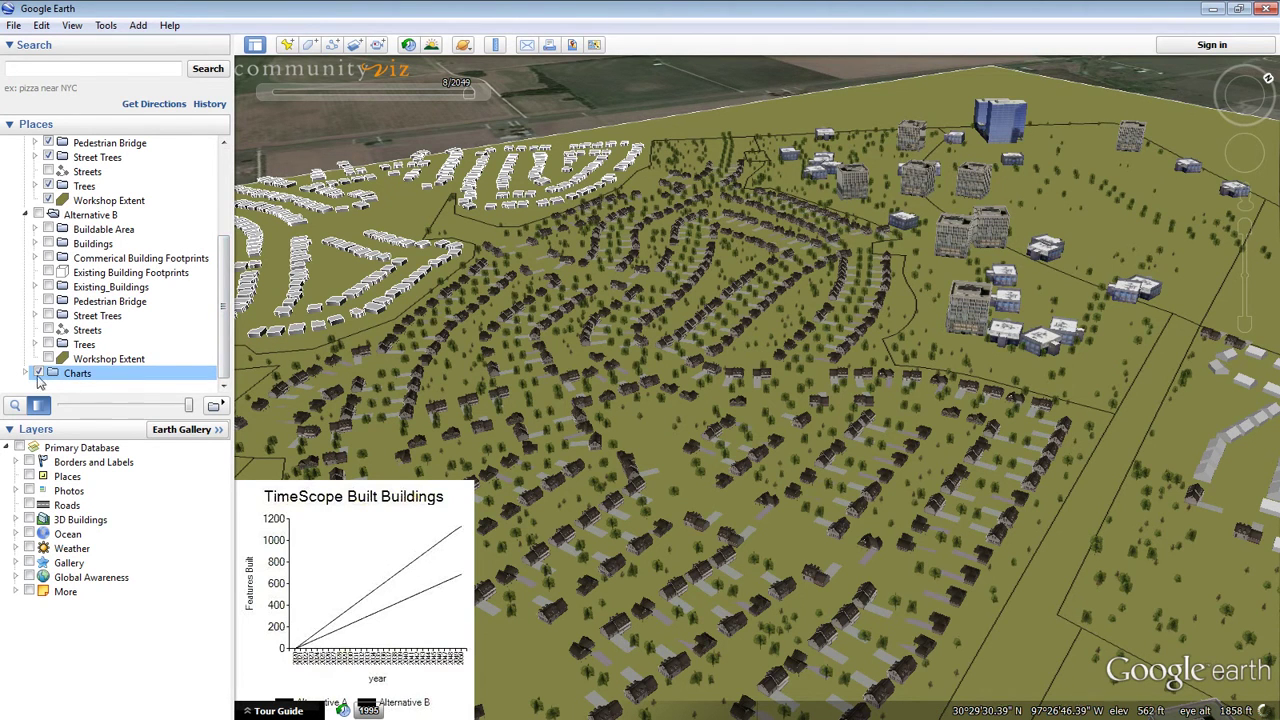
{"action": "left_click", "coordinate": [26, 373]}
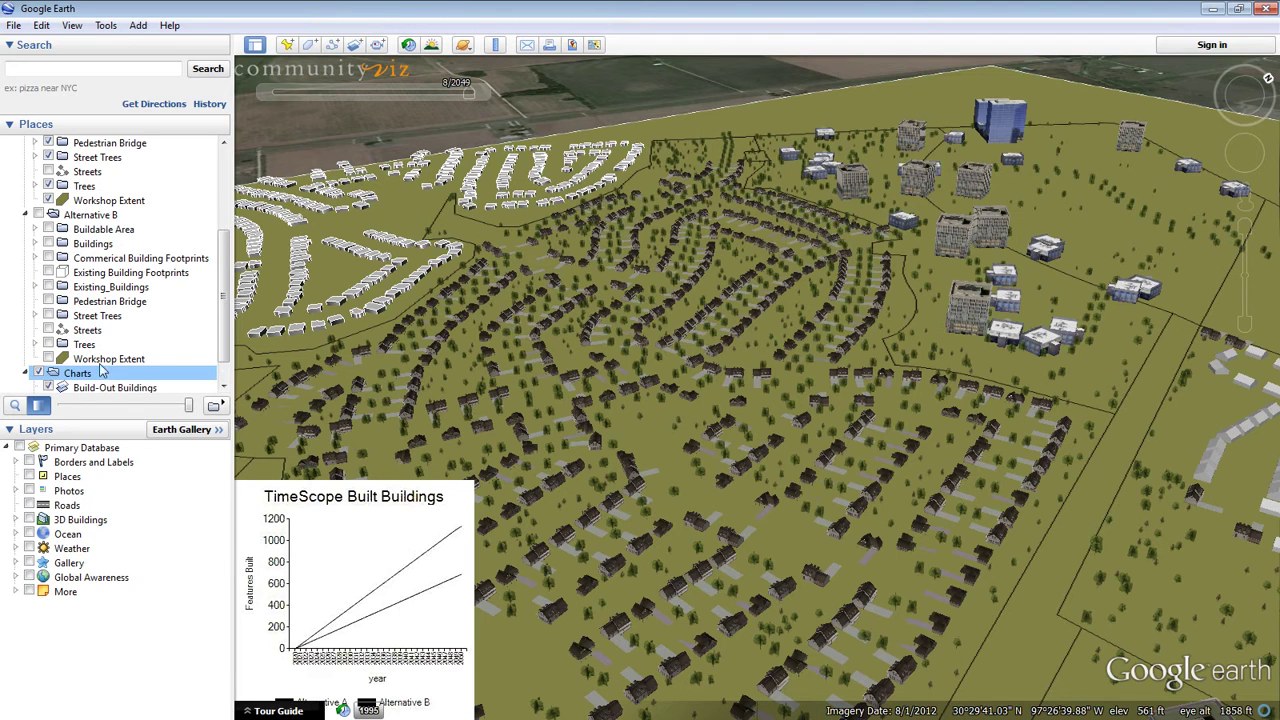
{"action": "left_click_drag", "start_coordinate": [222, 310], "coordinate": [223, 326]}
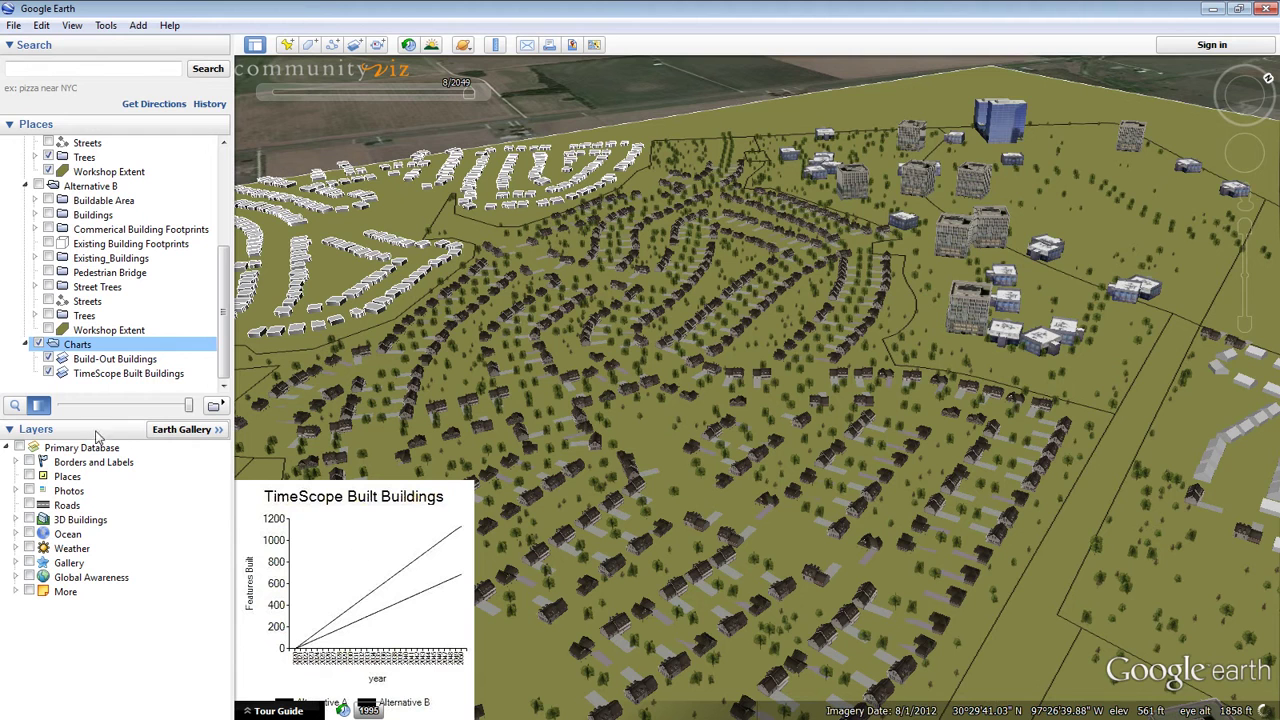
Hide the TimeScope Built Buildings chart, toggle the Build-Out Buildings chart off and on, and raise its opacity to the maximum.
{"action": "left_click", "coordinate": [48, 373]}
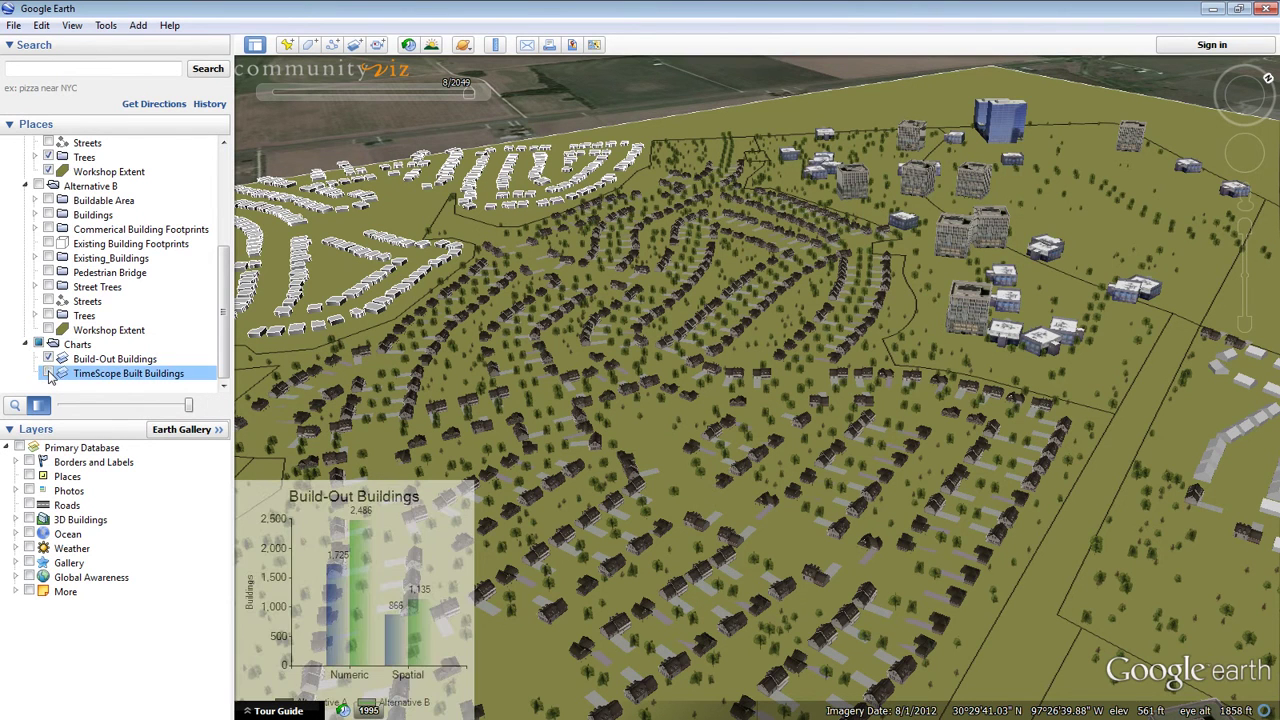
{"action": "left_click", "coordinate": [48, 359]}
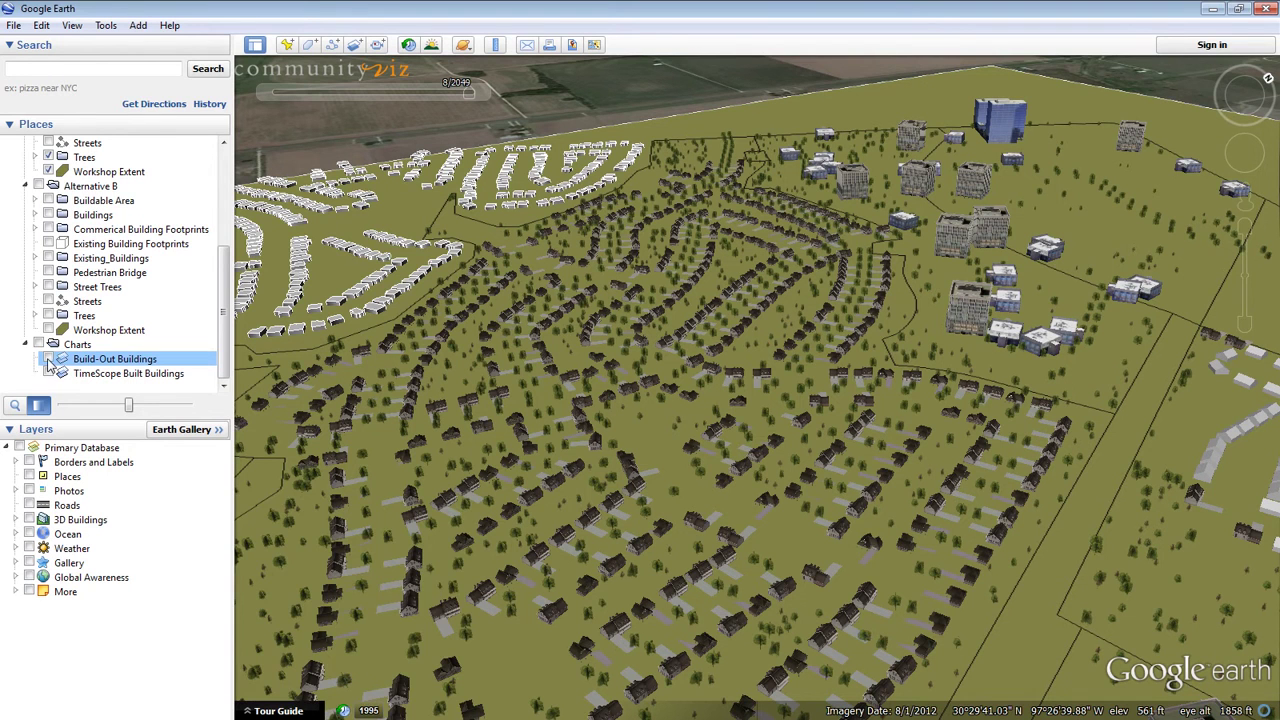
{"action": "left_click", "coordinate": [48, 359]}
{"action": "left_click_drag", "start_coordinate": [130, 410], "coordinate": [193, 418]}
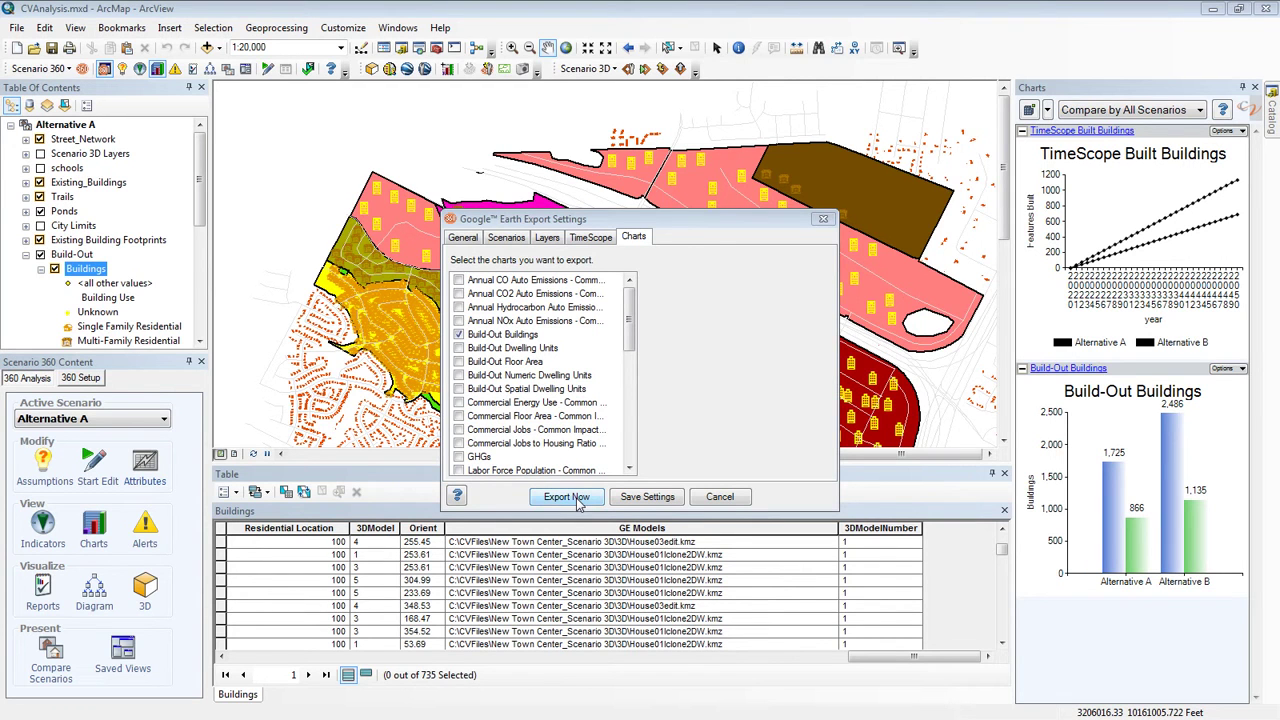
Save the Google Earth export settings in ArcMap.
{"action": "left_click", "coordinate": [640, 500]}
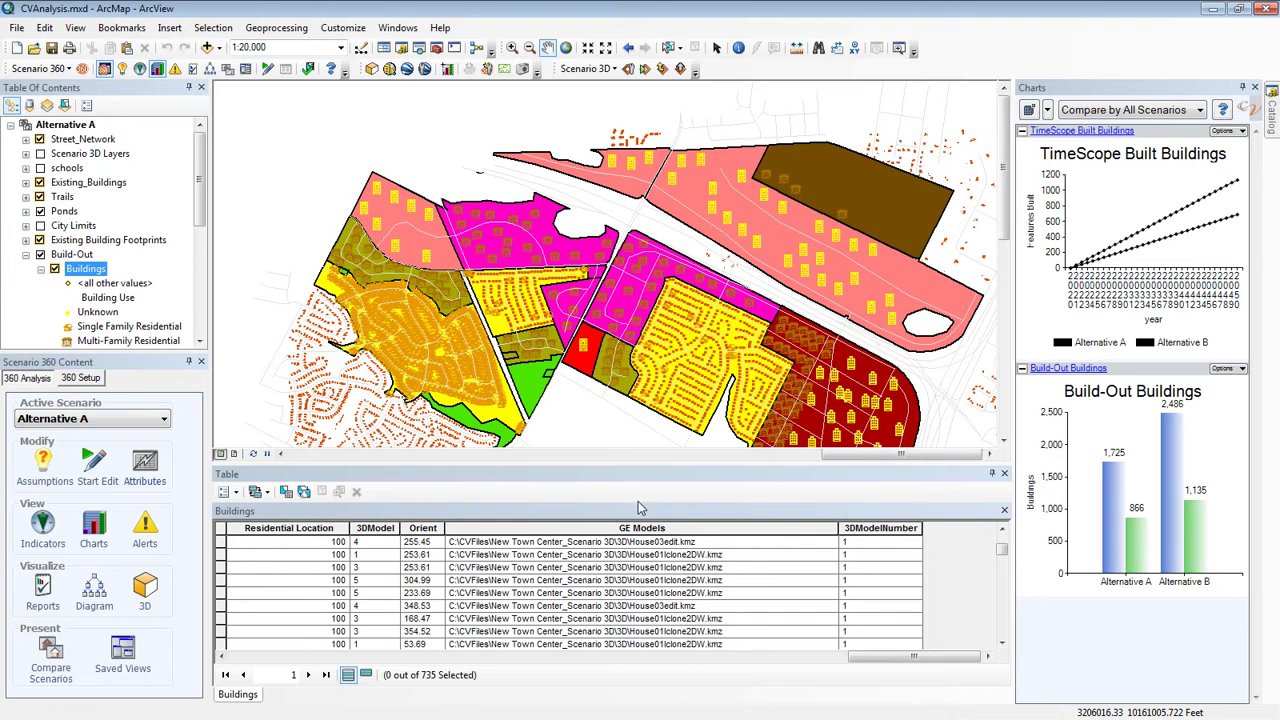